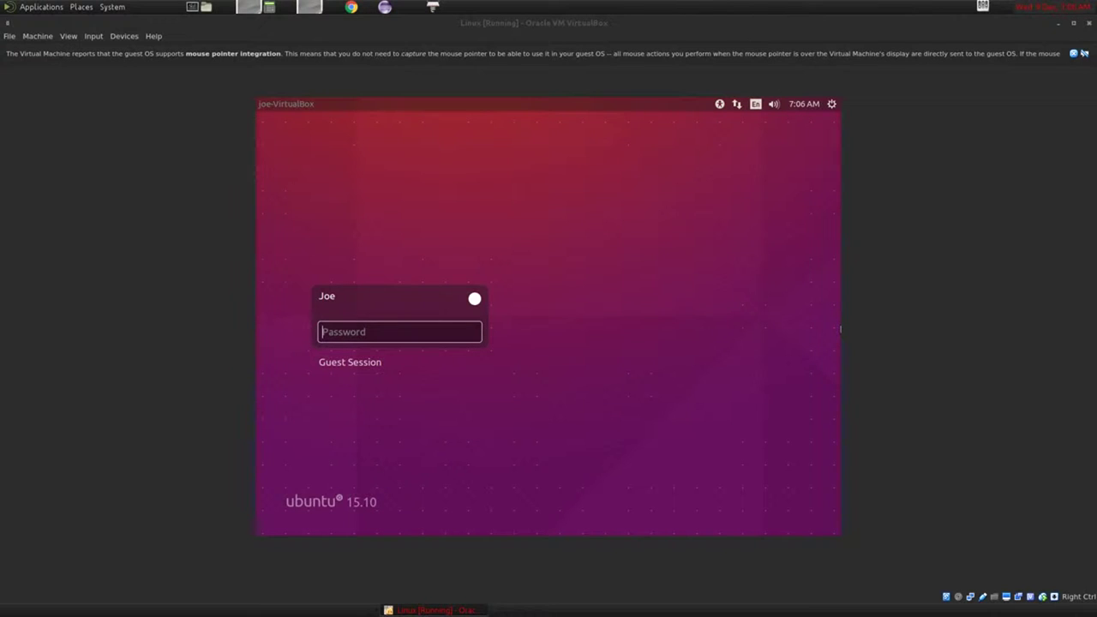
Log in to the Ubuntu virtual machine by entering the account password.
left_click(387, 331)
type("****")
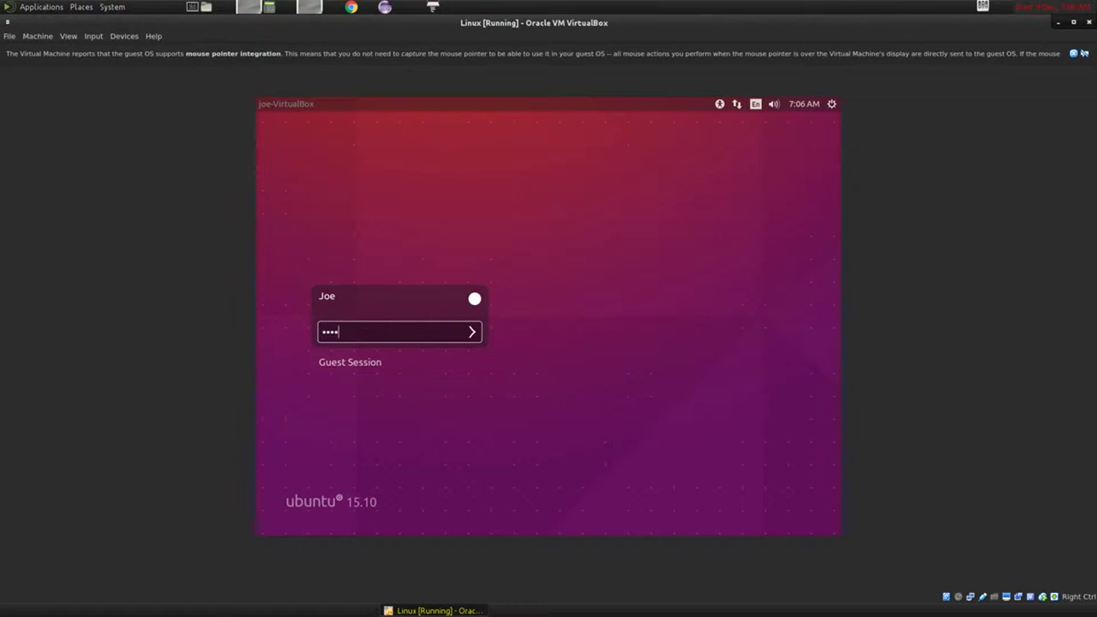
key("Return")
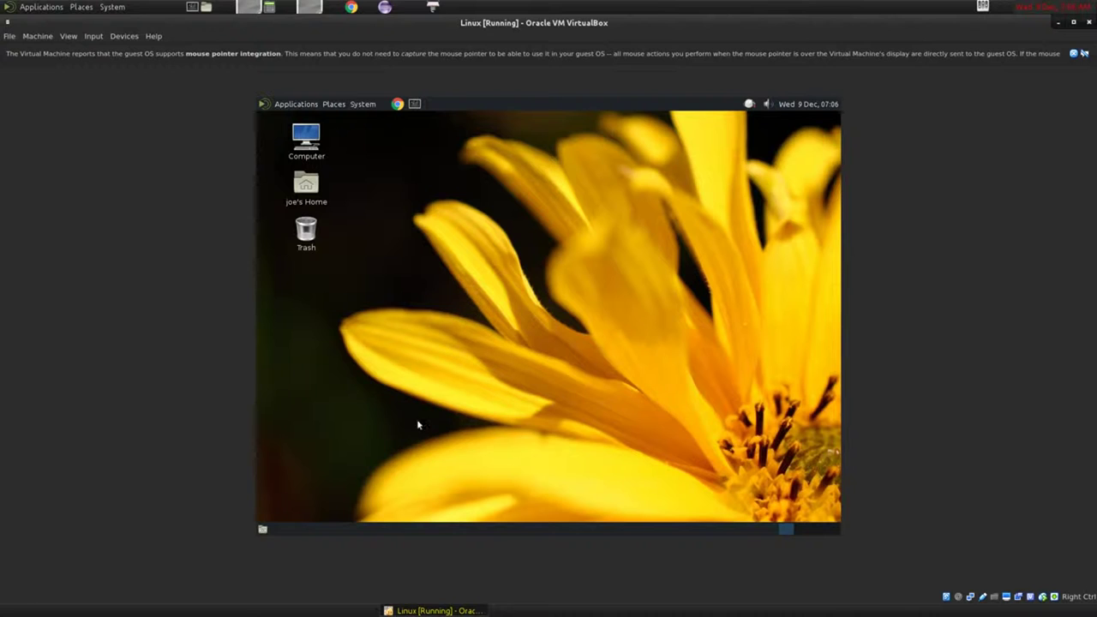
Launch Software Updater to check for available updates and move its window higher on the desktop.
left_click(308, 104)
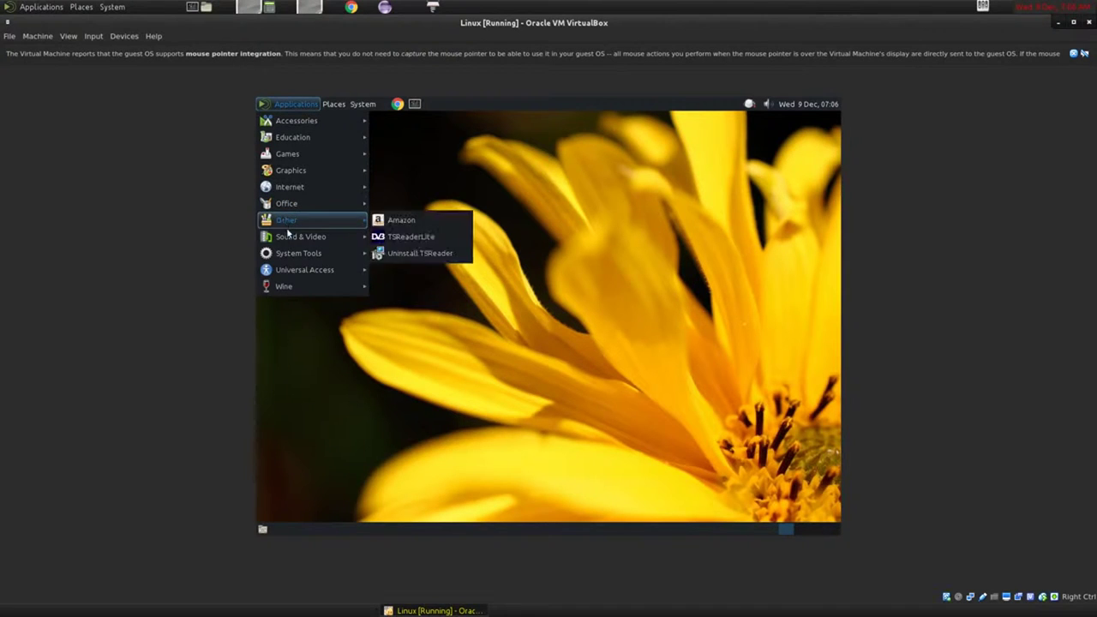
mouse_move(318, 254)
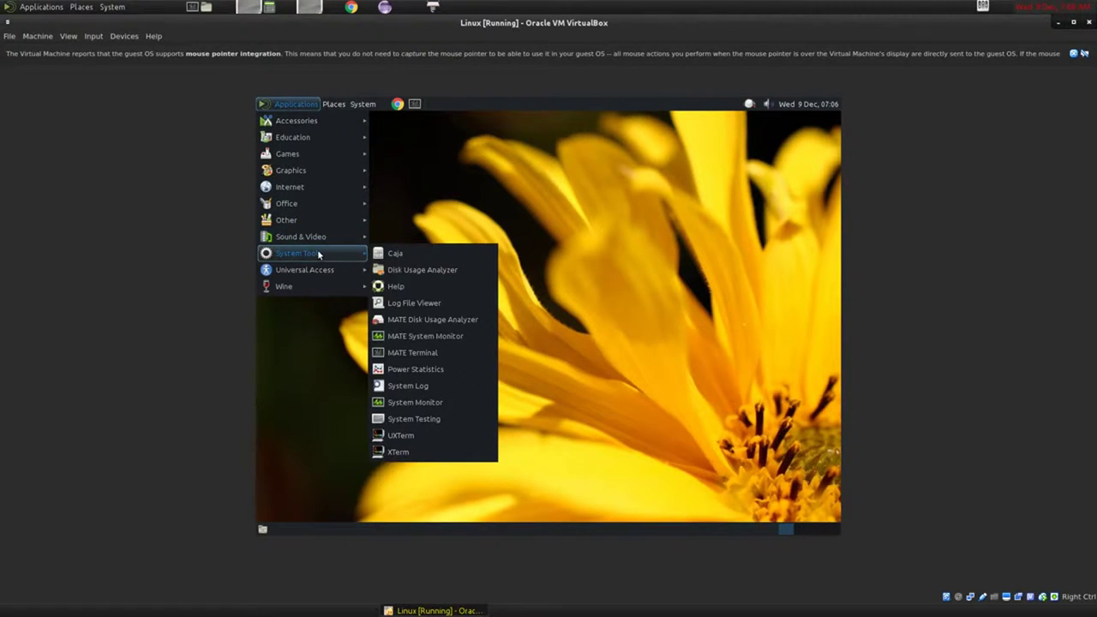
left_click(363, 104)
mouse_move(371, 141)
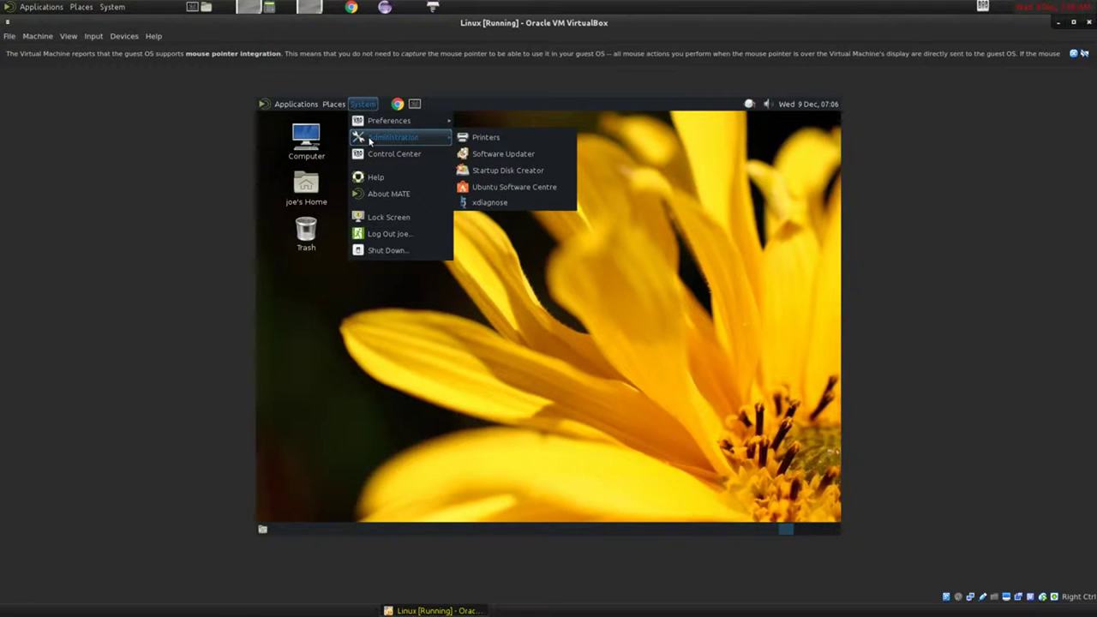
left_click(485, 158)
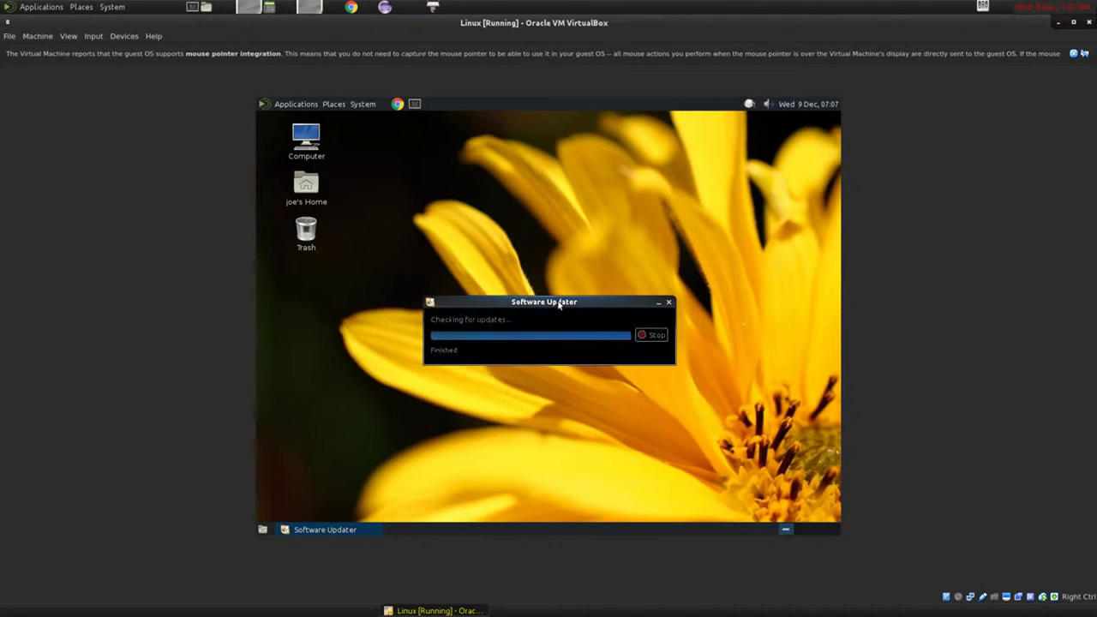
left_click_drag(516, 302, 530, 237)
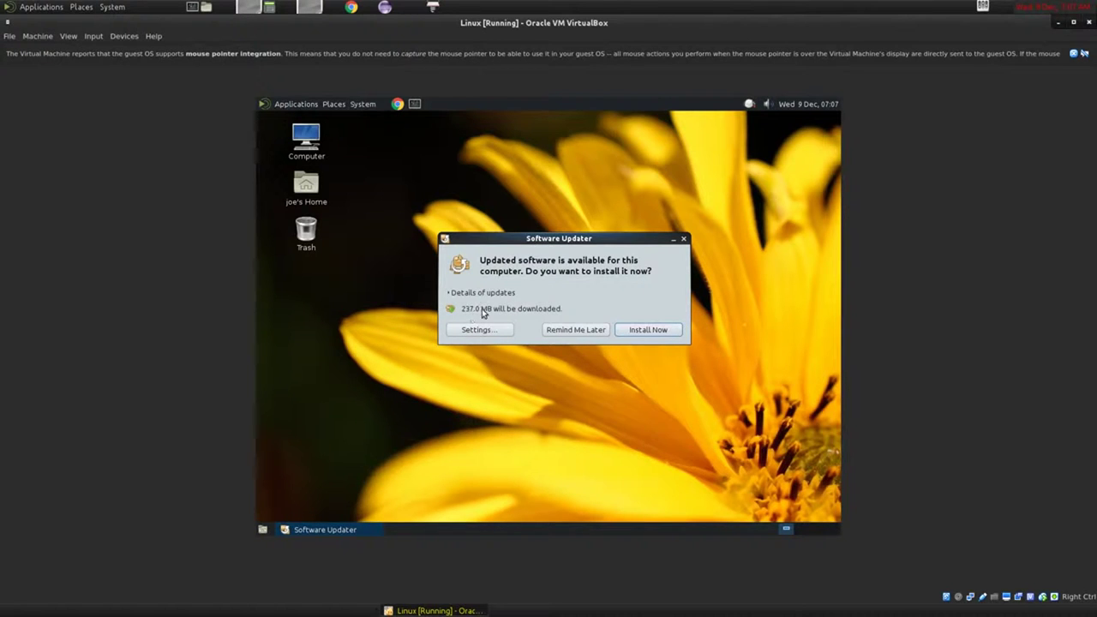
Expand the details of updates, review the security and other updates, and close Software Updater without installing.
left_click(451, 293)
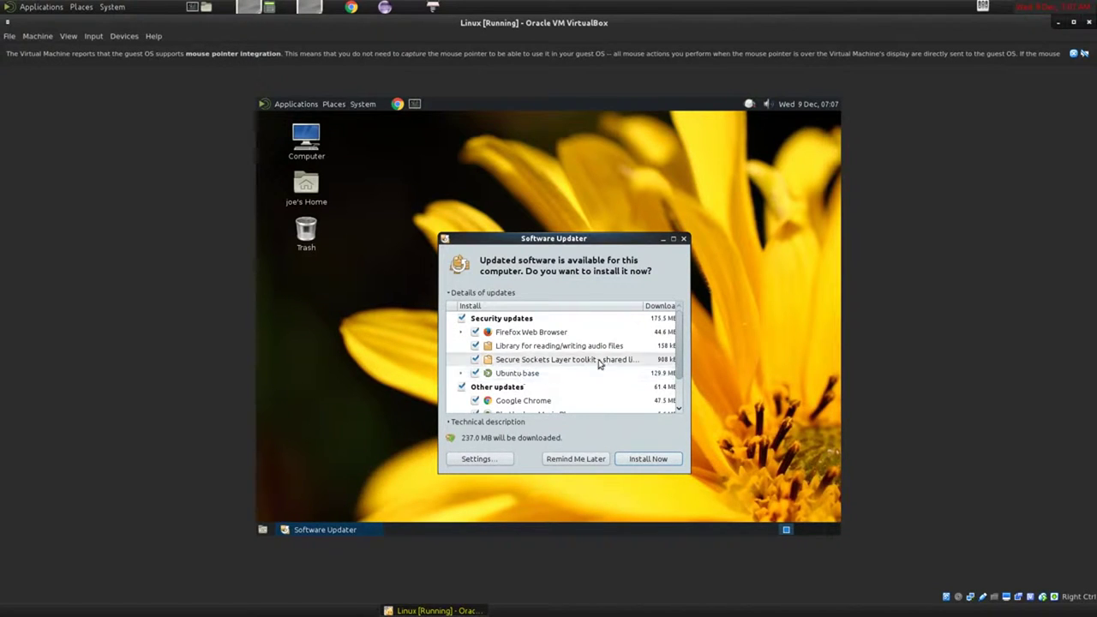
scroll(566, 367, "down", 2)
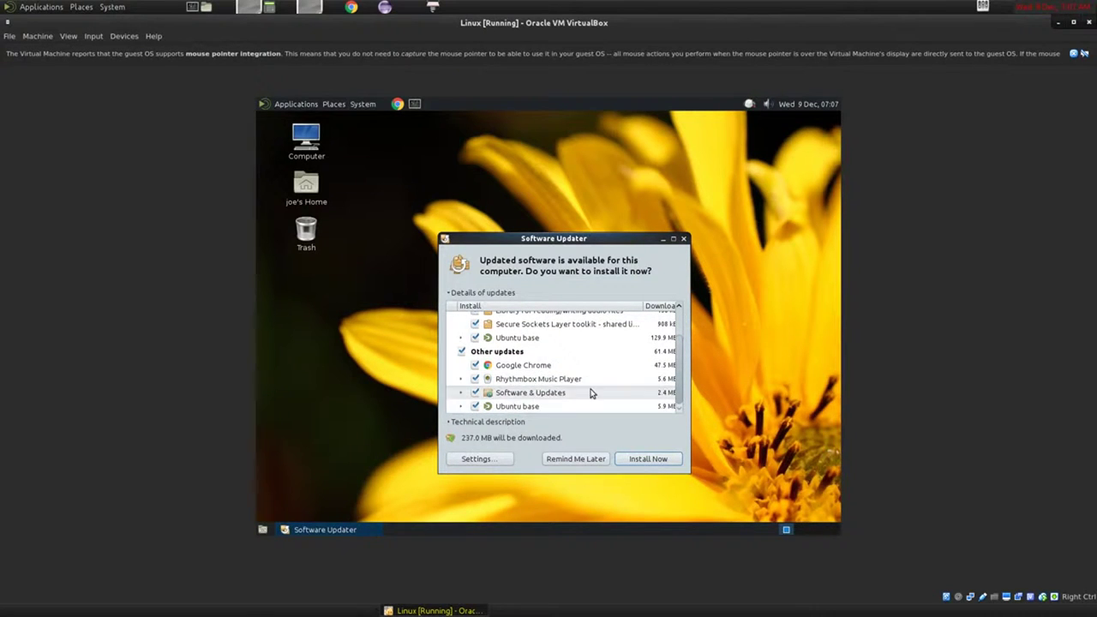
scroll(678, 326, "up", 3)
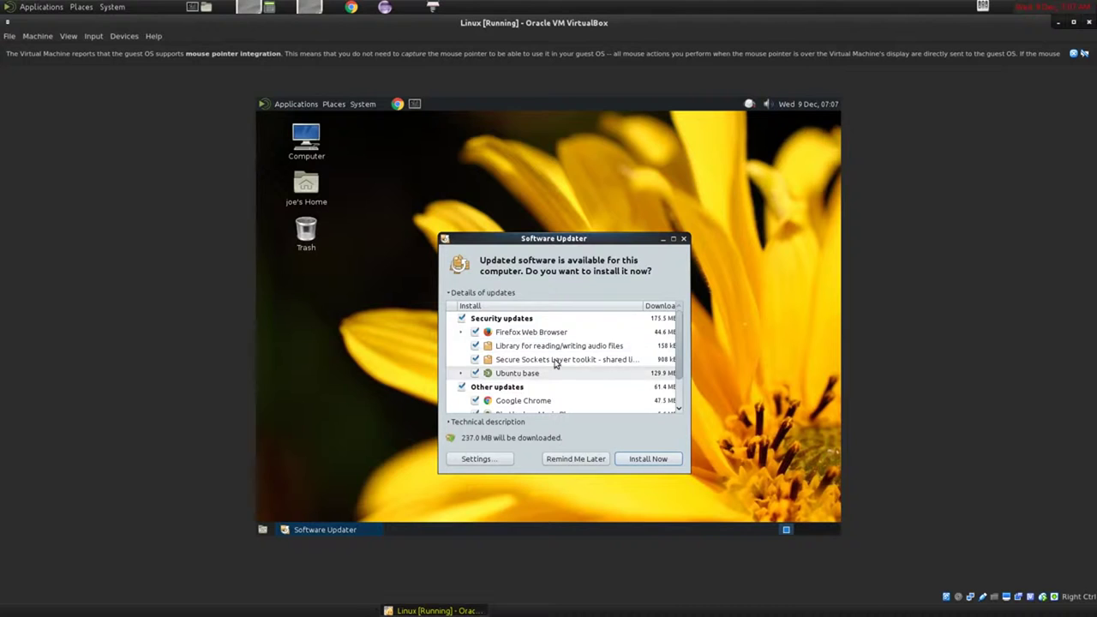
scroll(530, 367, "down", 3)
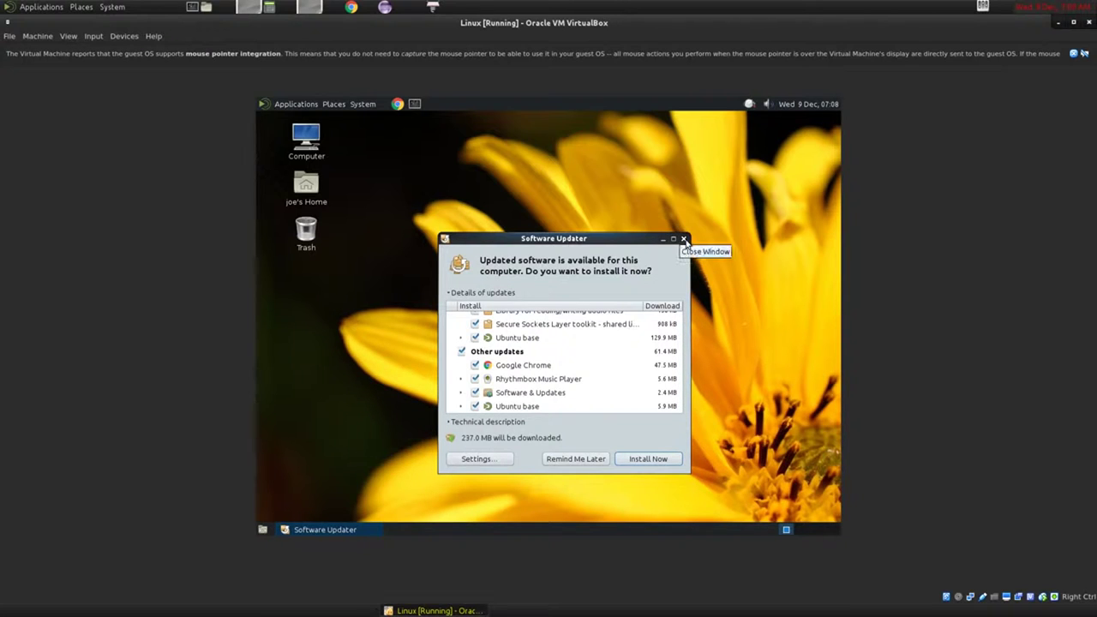
left_click(684, 239)
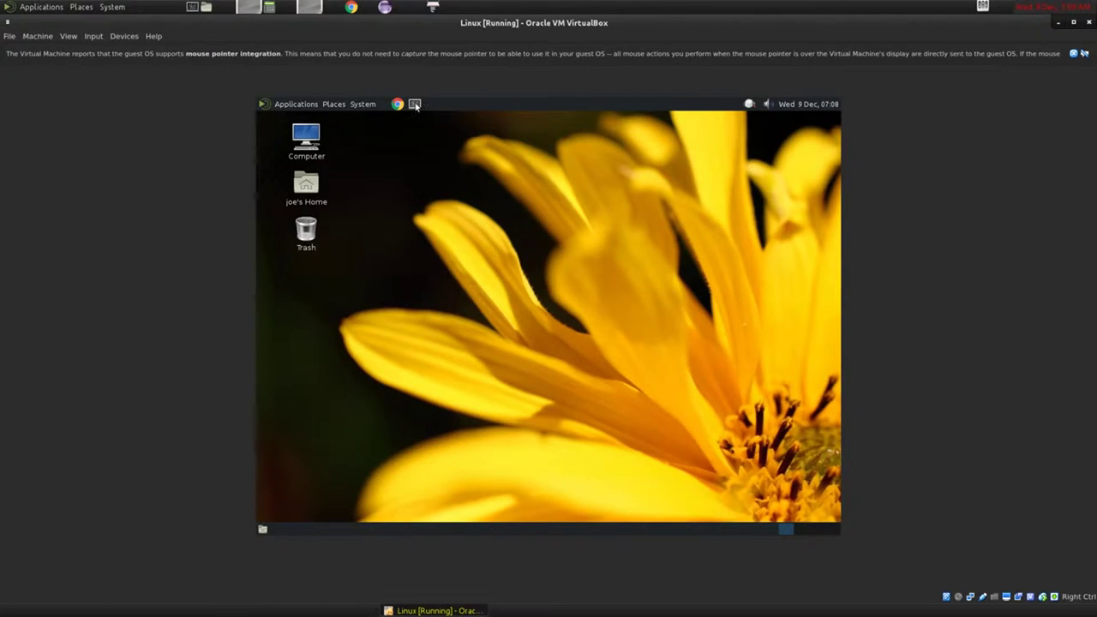
Open a terminal, run "sudo apt-get update" and enter the sudo password to refresh the package lists.
left_click(415, 104)
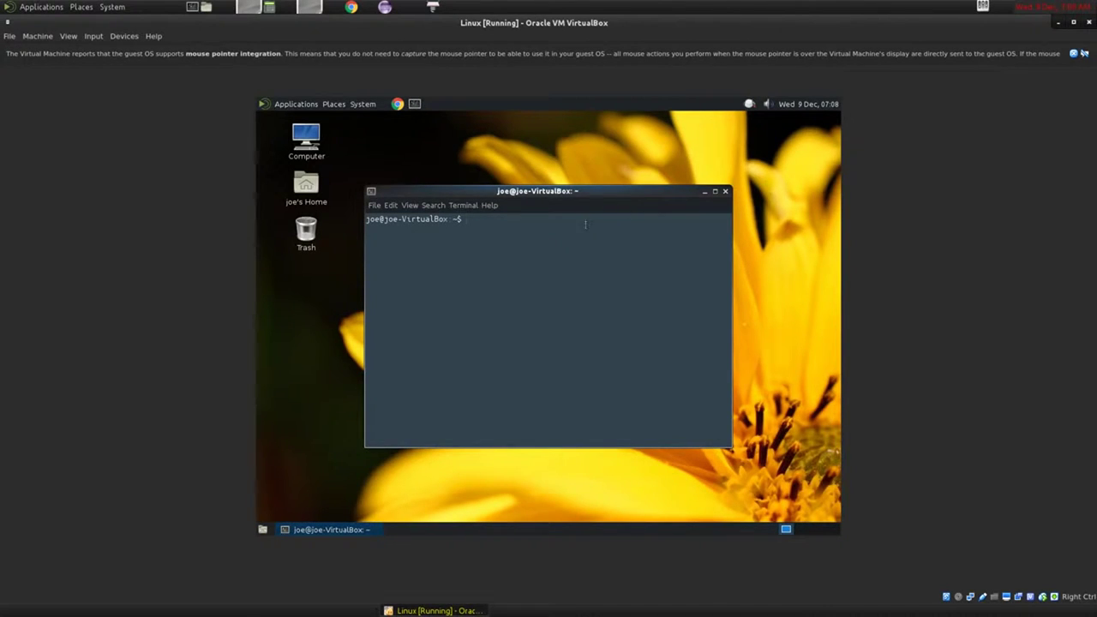
left_click_drag(508, 193, 541, 223)
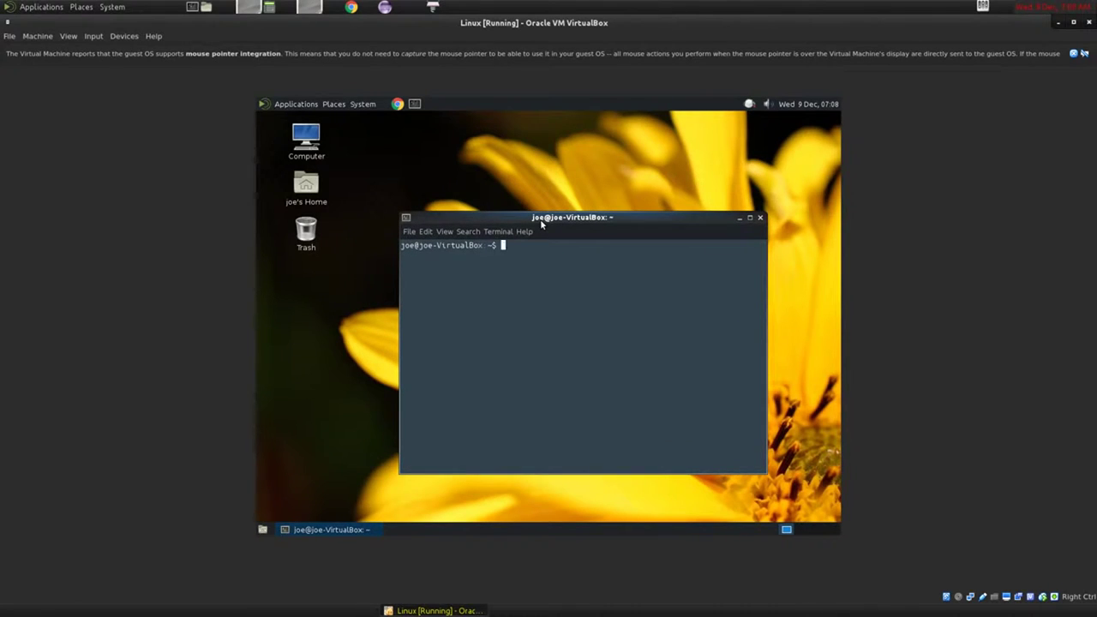
type("sudo apt-get update")
key("Return")
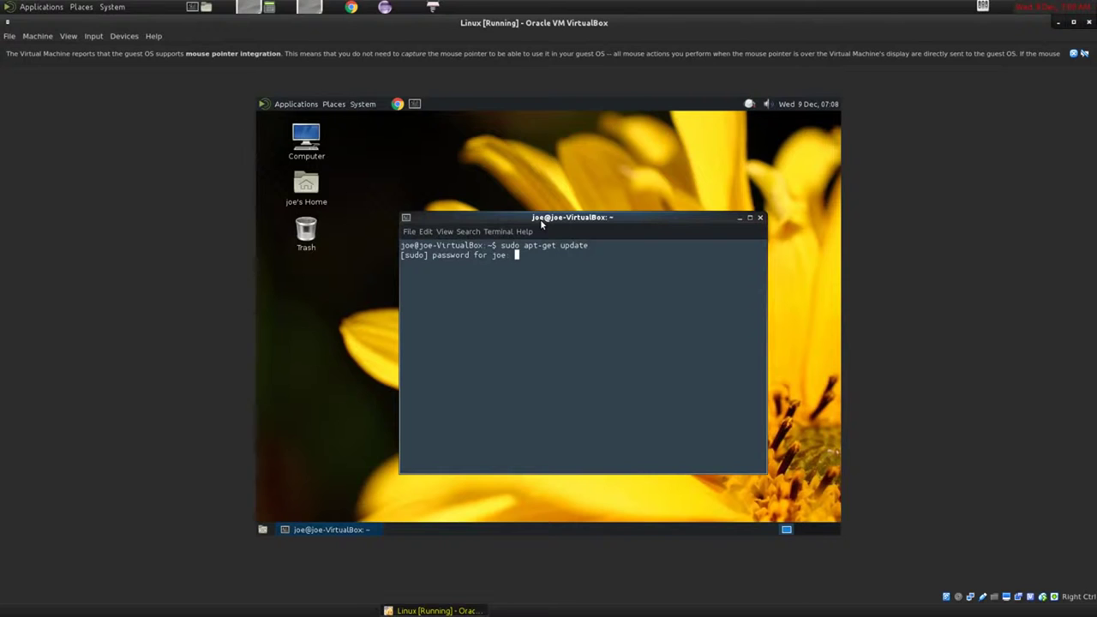
key("Return")
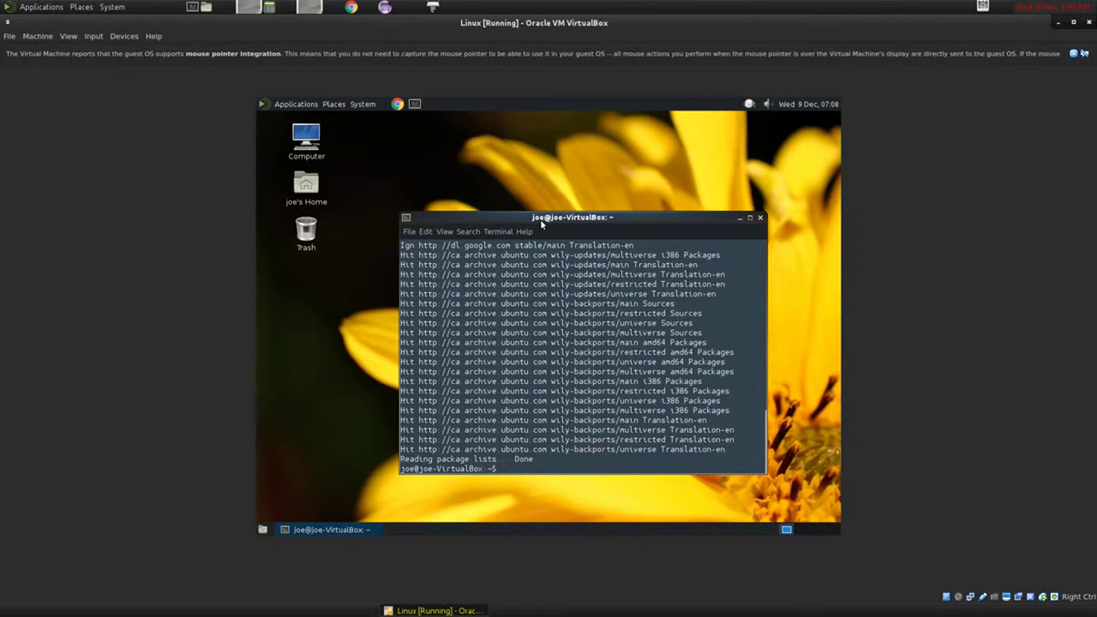
Change the previous command to "sudo apt-get upgrade" and run it.
key("Up")
key("BackSpace")
key("BackSpace")
key("BackSpace")
key("BackSpace")
type("grade")
key("Return")
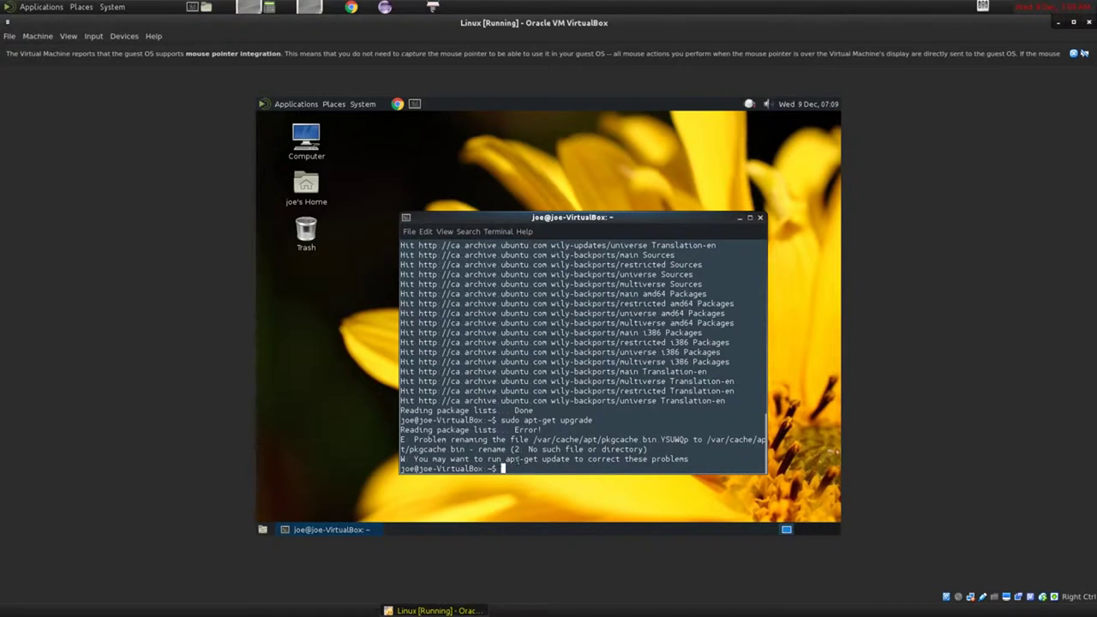
Rerun "sudo apt-get upgrade", answer y to continue, and review the list of packages being upgraded.
key("Up")
key("Return")
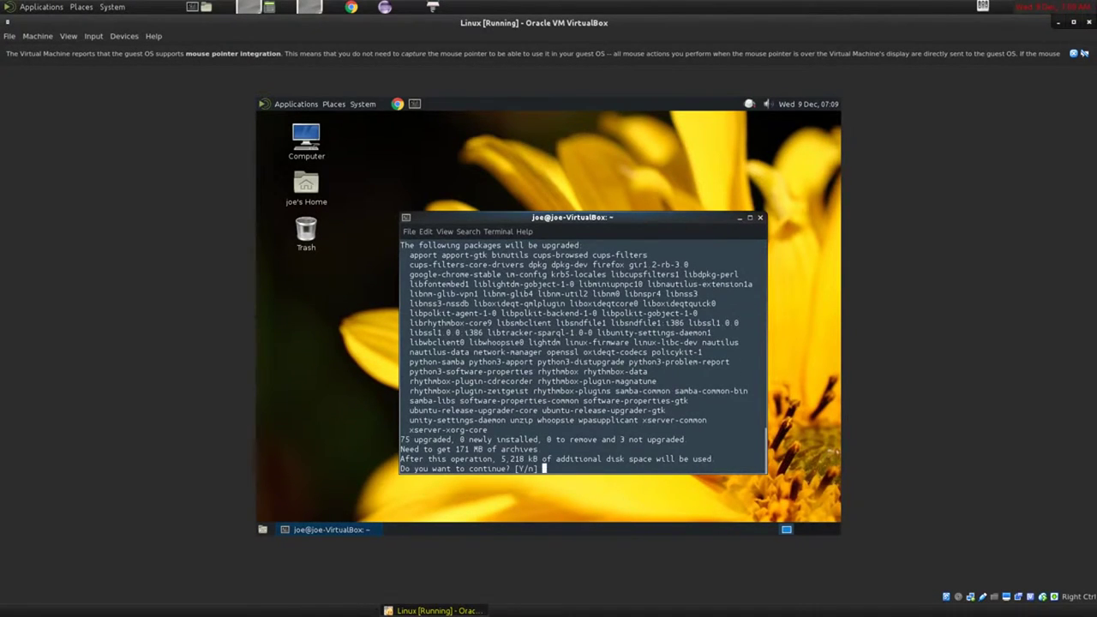
type("y")
key("Return")
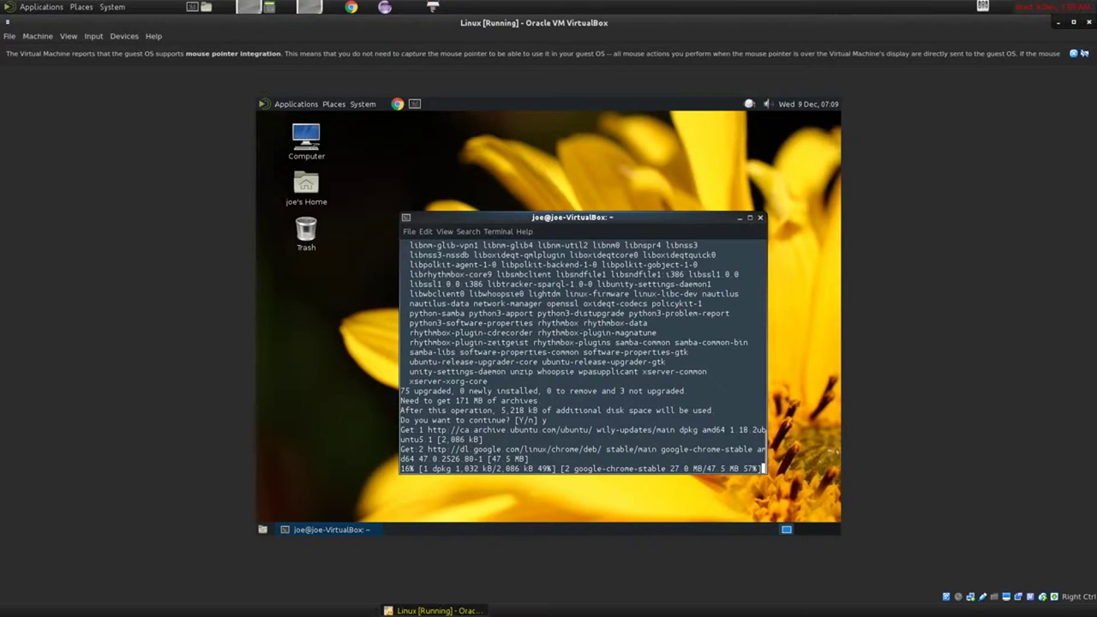
scroll(441, 307, "up", 6)
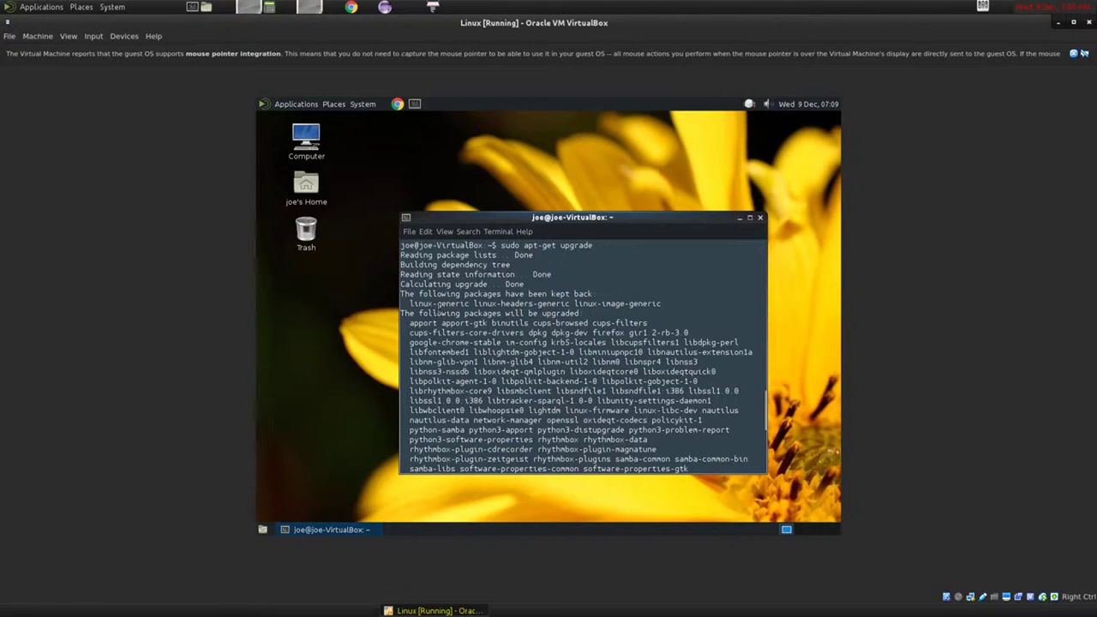
scroll(555, 336, "down", 3)
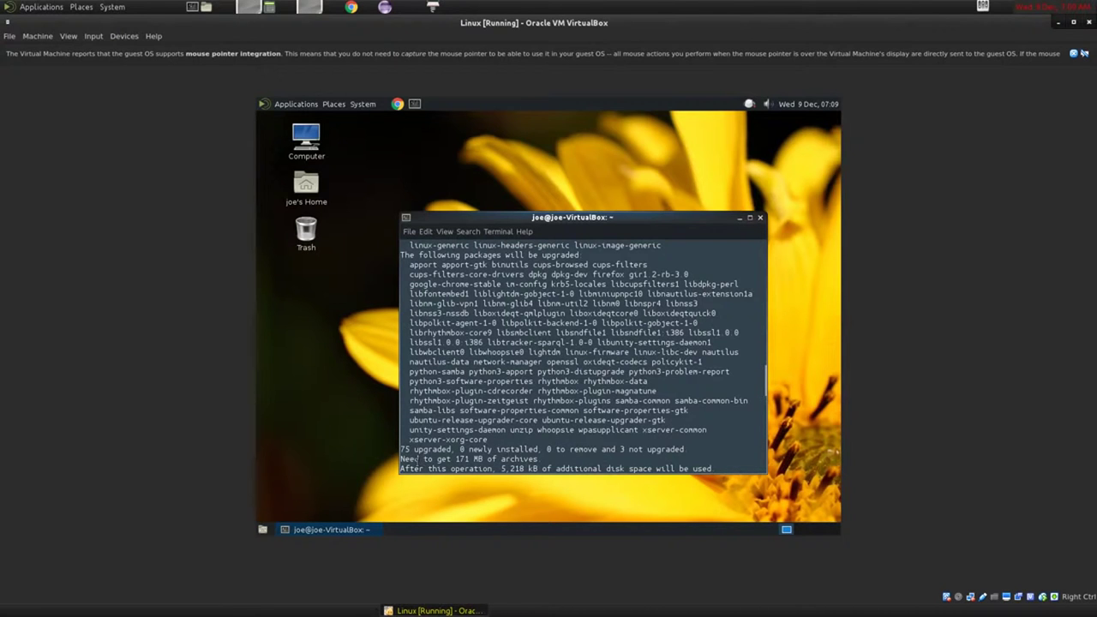
type("y")
key("Return")
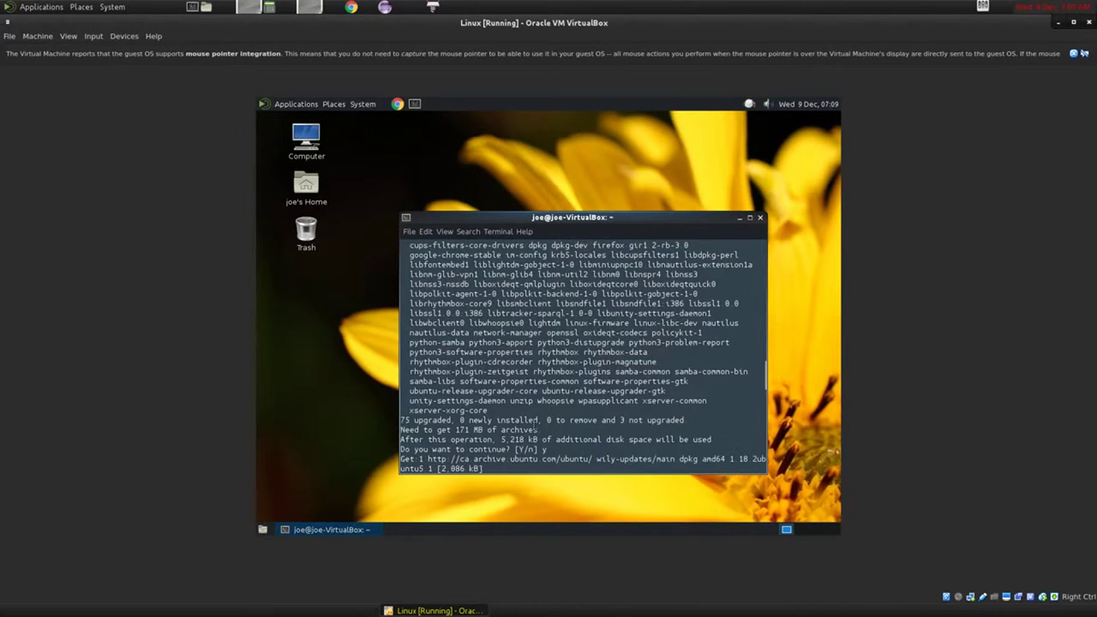
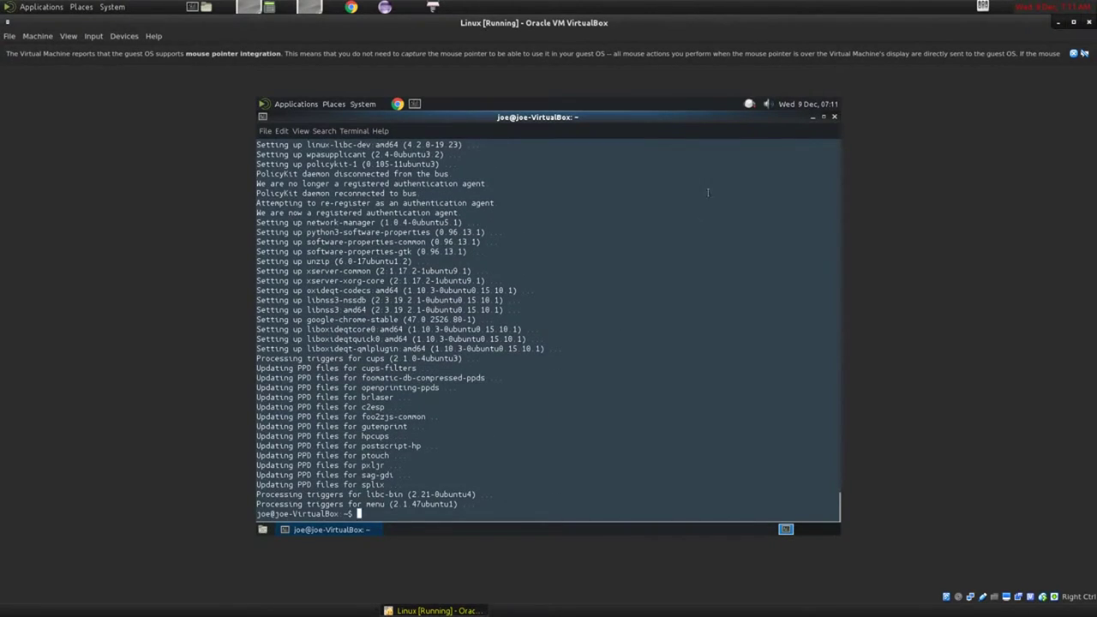
Replace the terminal with a fresh one, run "sudo apt-get update" again and enter the sudo password.
left_click(833, 116)
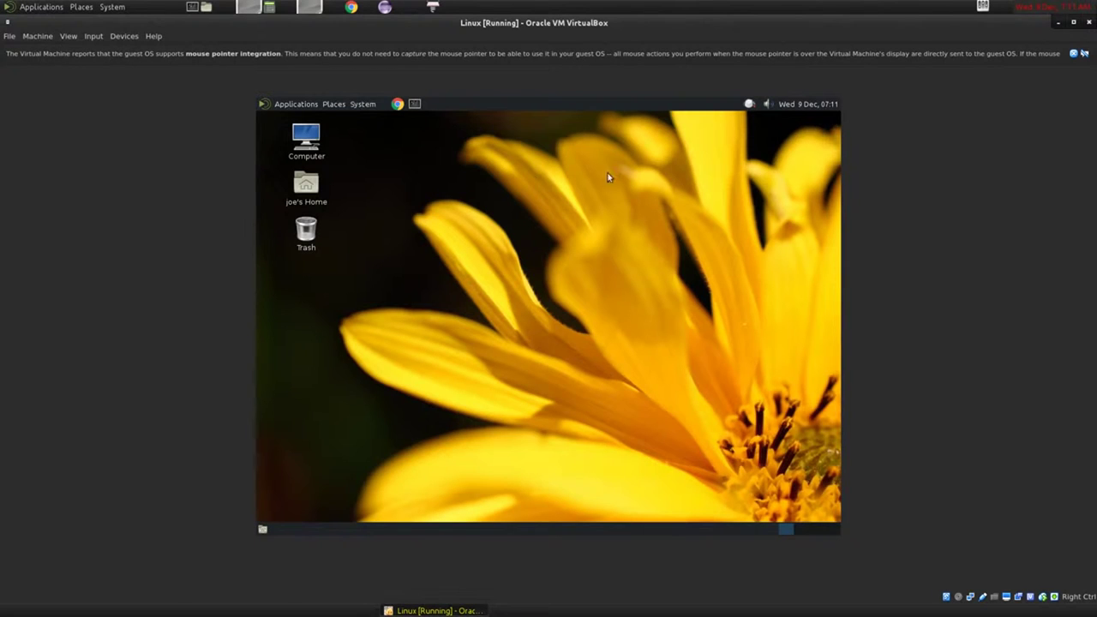
left_click(415, 104)
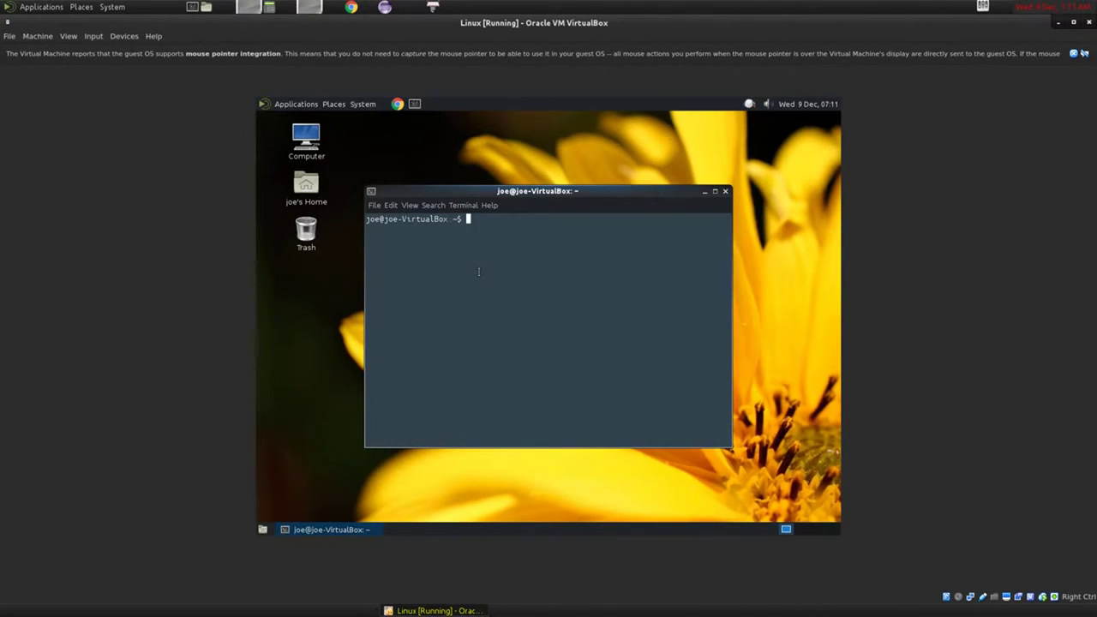
type("sudo apt-get update")
key("Return")
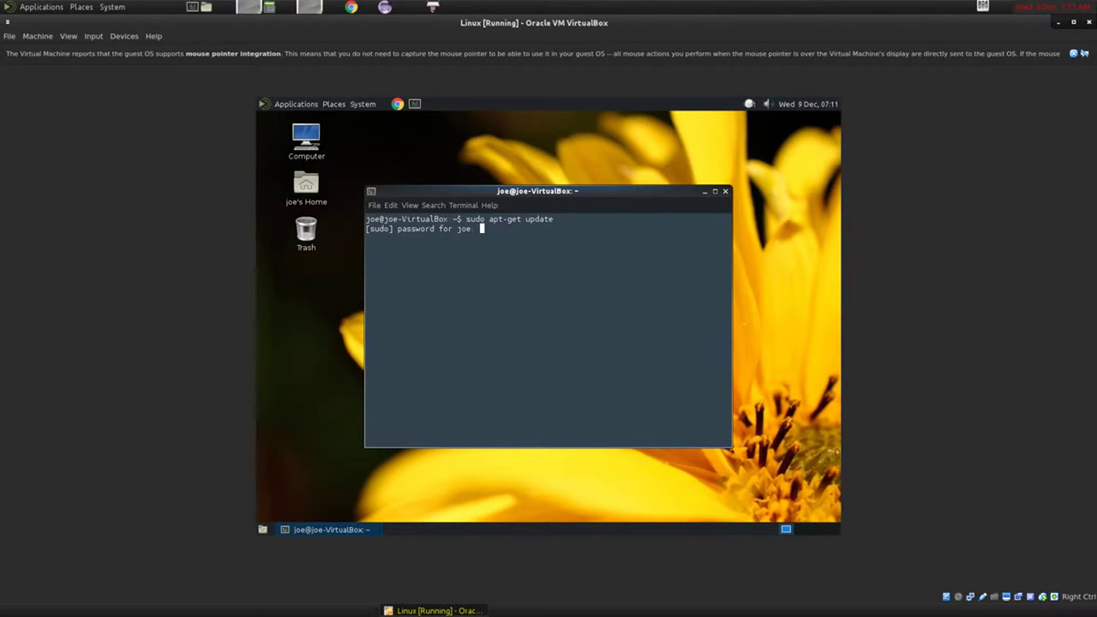
key("Return")
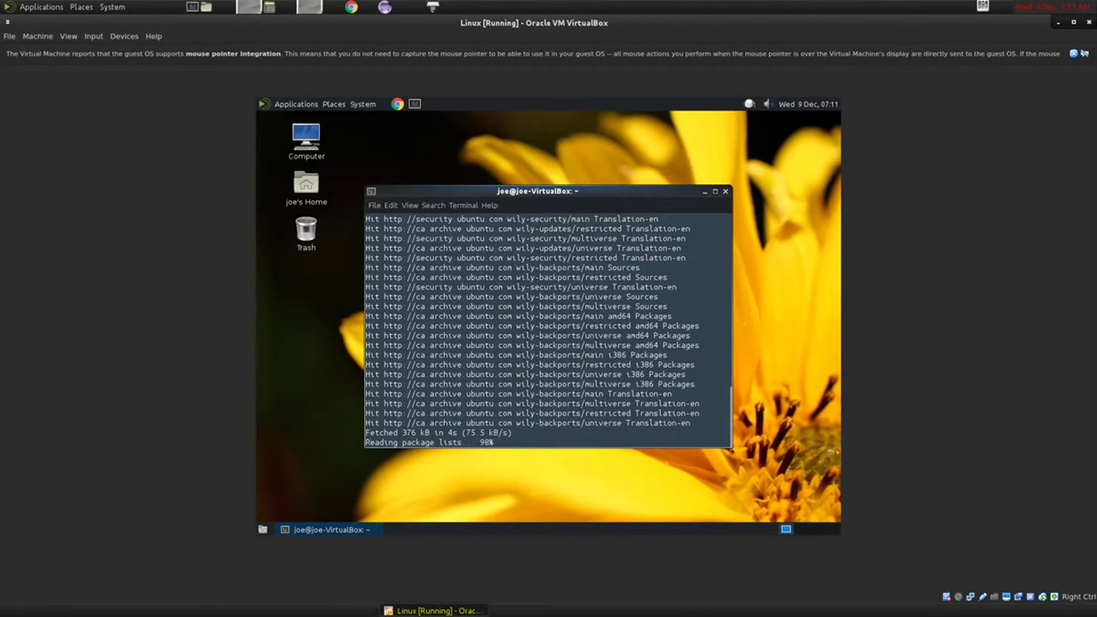
Run "sudo apt-get upgrade" again to check for remaining upgrades, and close the terminal.
type("sudo apt-get upgrade")
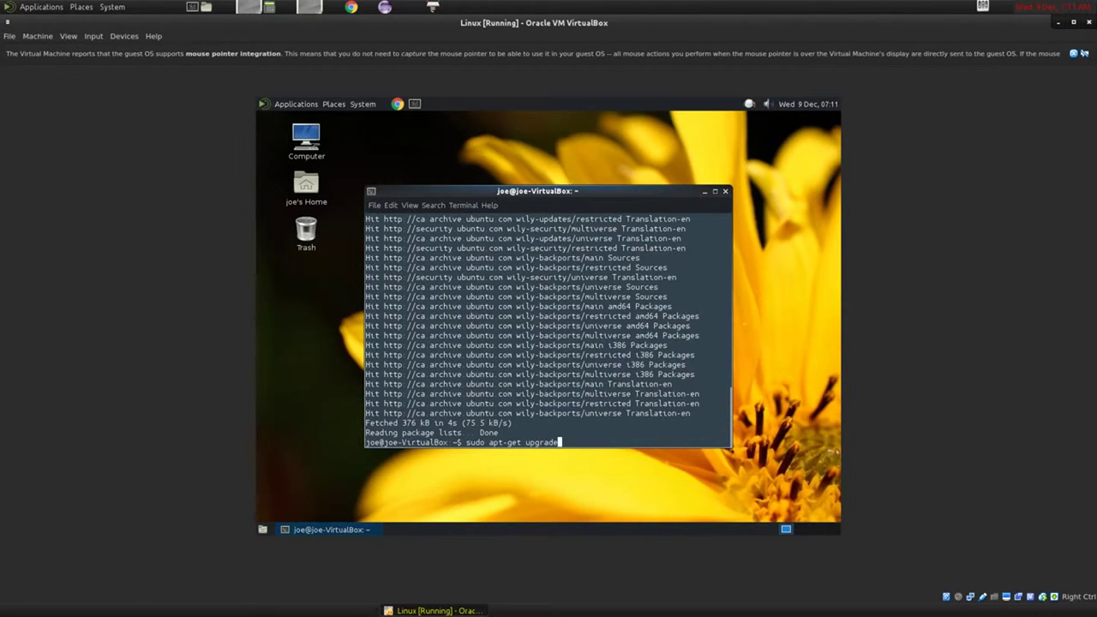
key("Return")
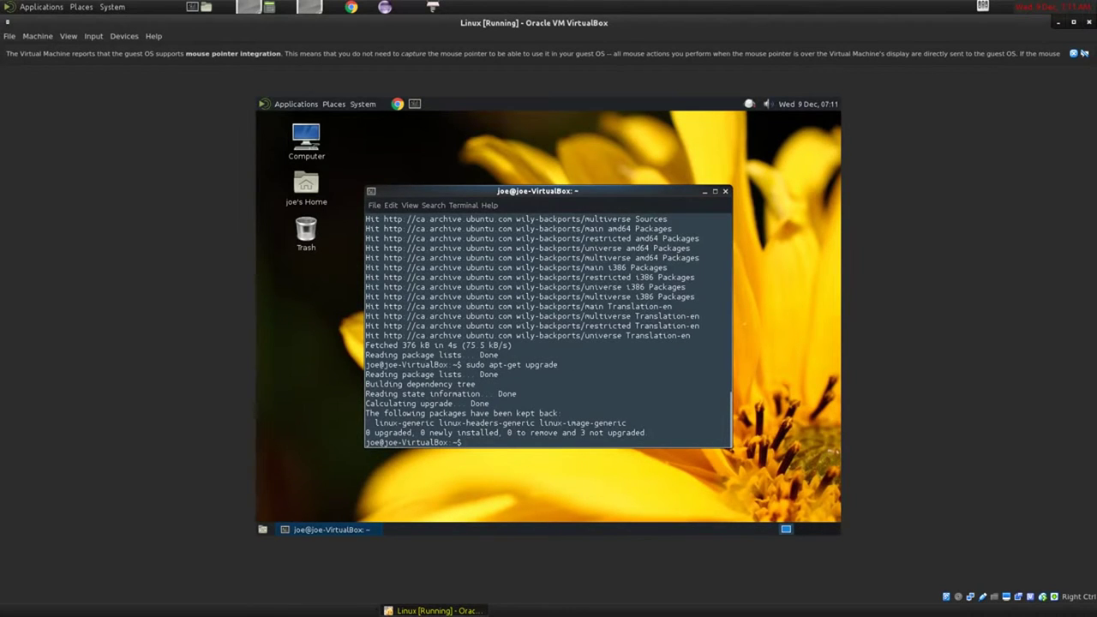
left_click(725, 192)
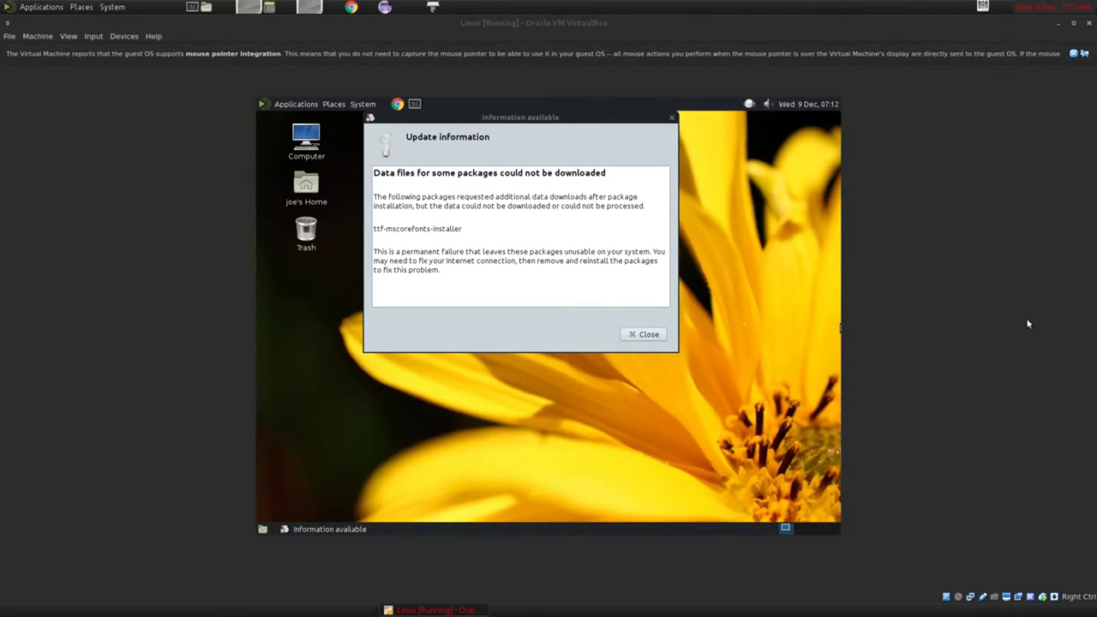
Move the update information dialog down, open a new terminal above it, and try to start "aptitude".
left_click_drag(481, 117, 489, 217)
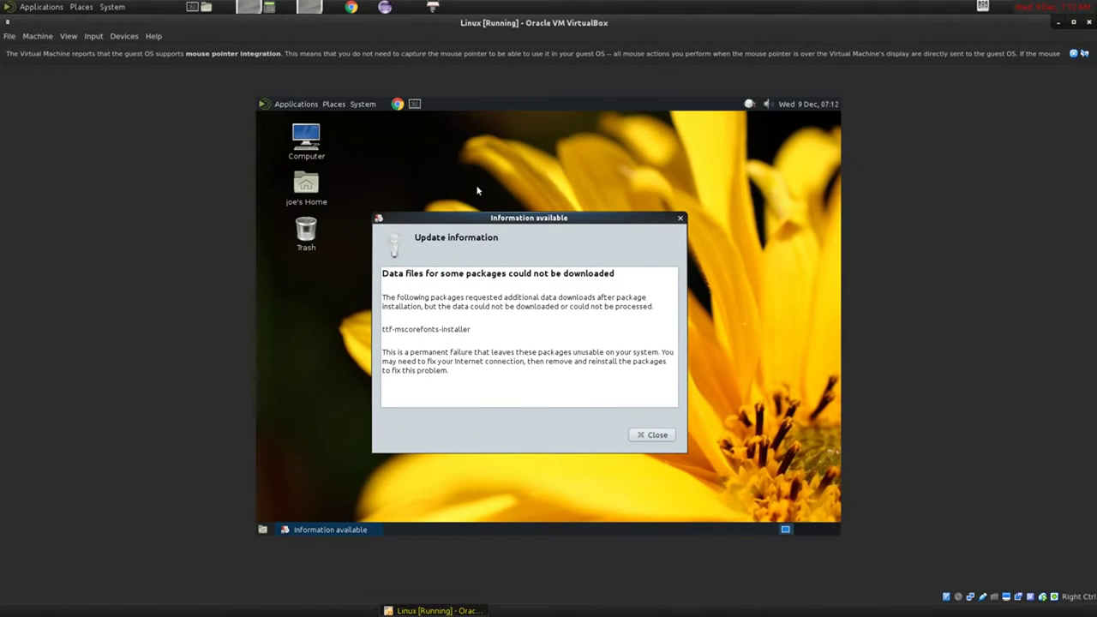
left_click(415, 104)
left_click_drag(500, 198, 564, 140)
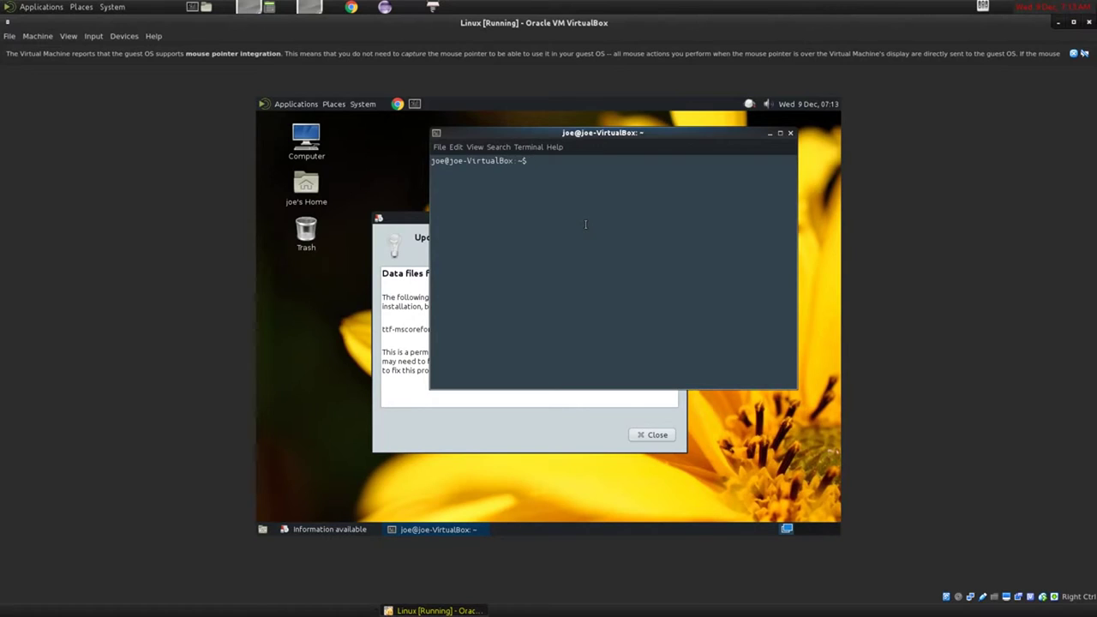
type("aptitude")
key("Return")
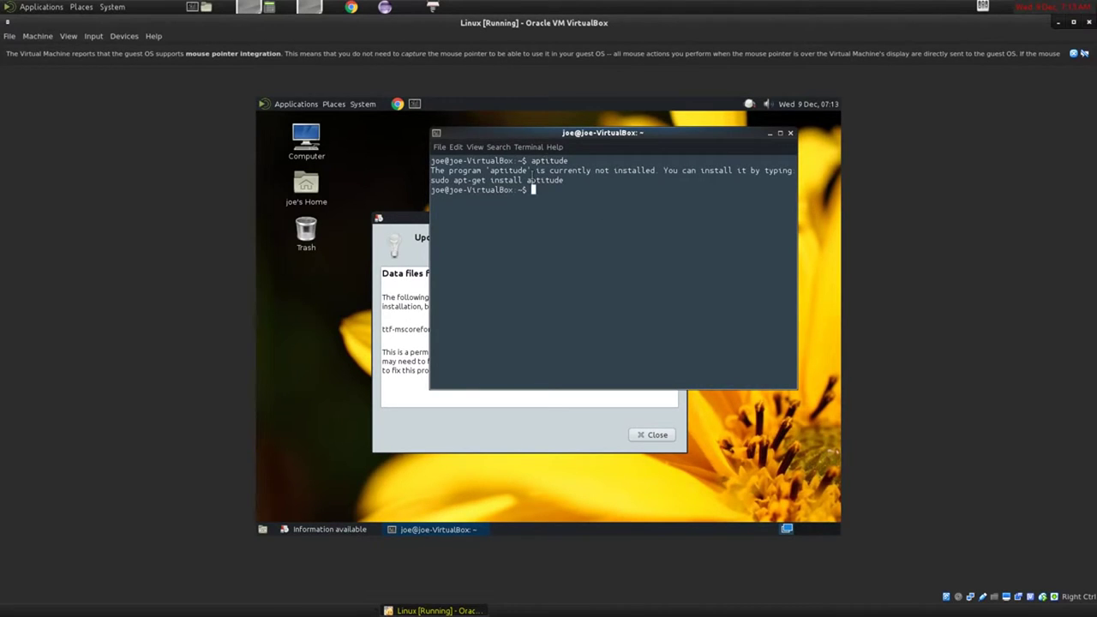
Run the suggested "sudo apt-get install aptitude" command, enter the sudo password and answer y to continue.
triple_click(544, 181)
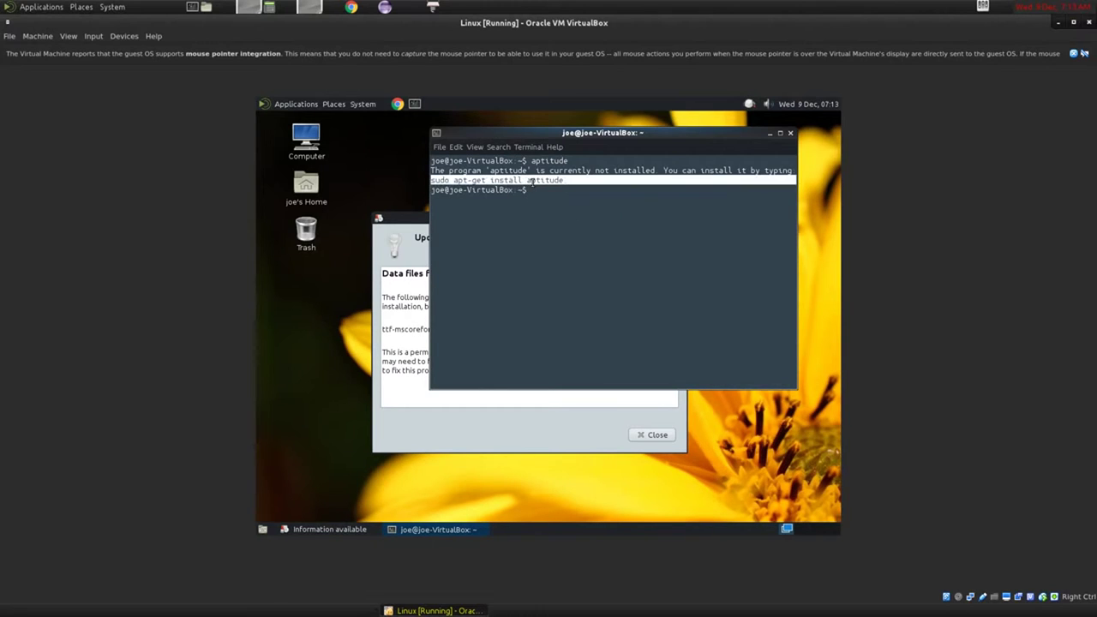
middle_click(600, 202)
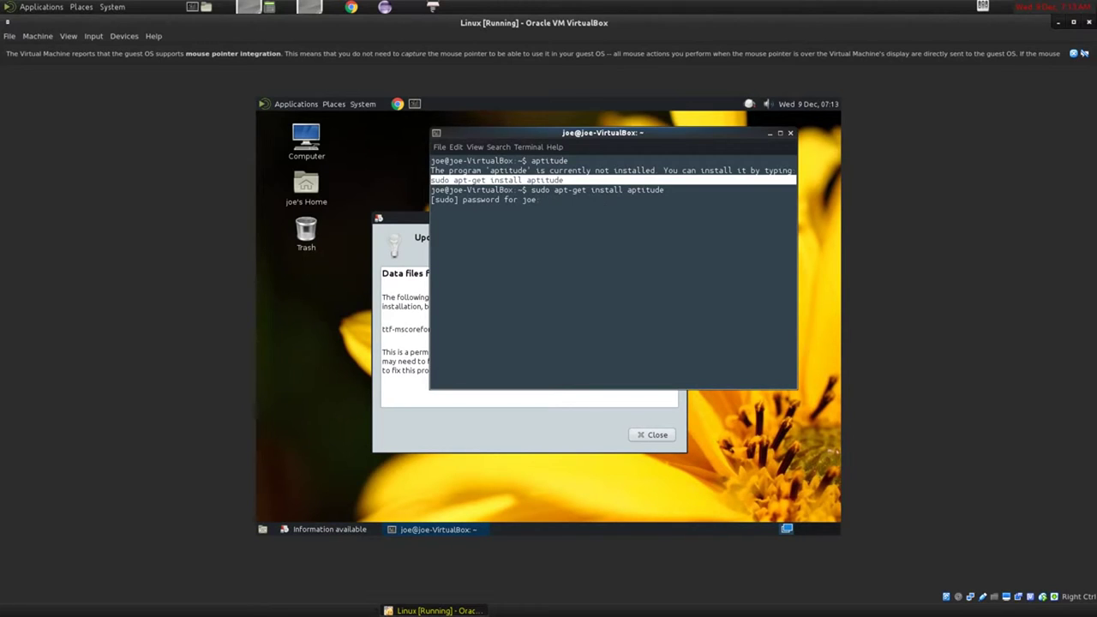
key("Return")
type("y")
key("Return")
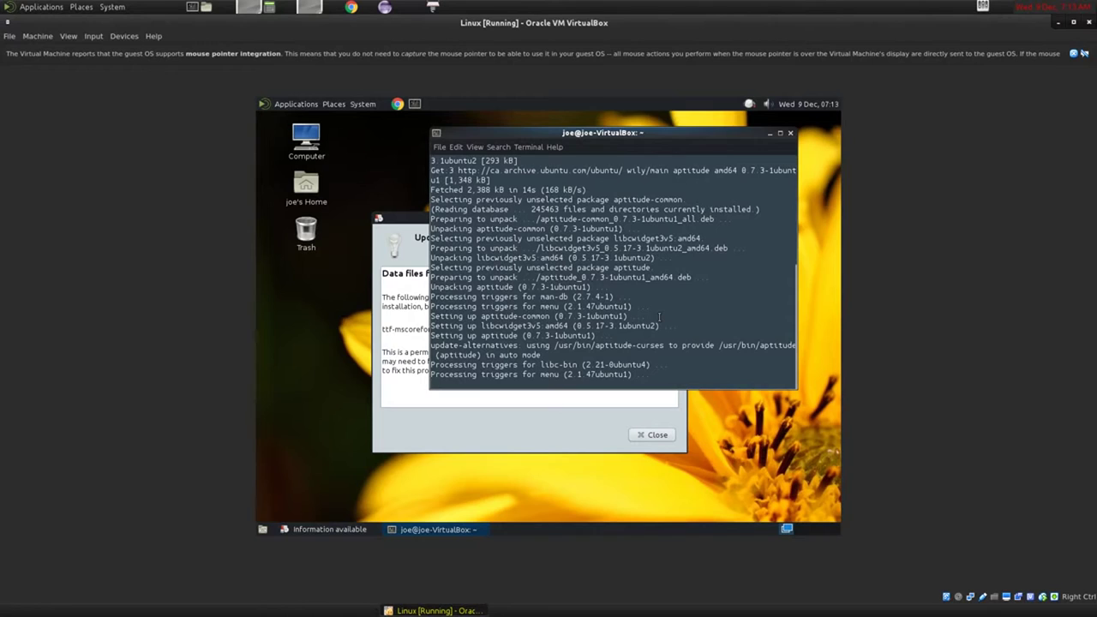
Run "aptitude search mscore" to find the font package named in the update information dialog, keeping the whole terminal in view.
type("aptitud")
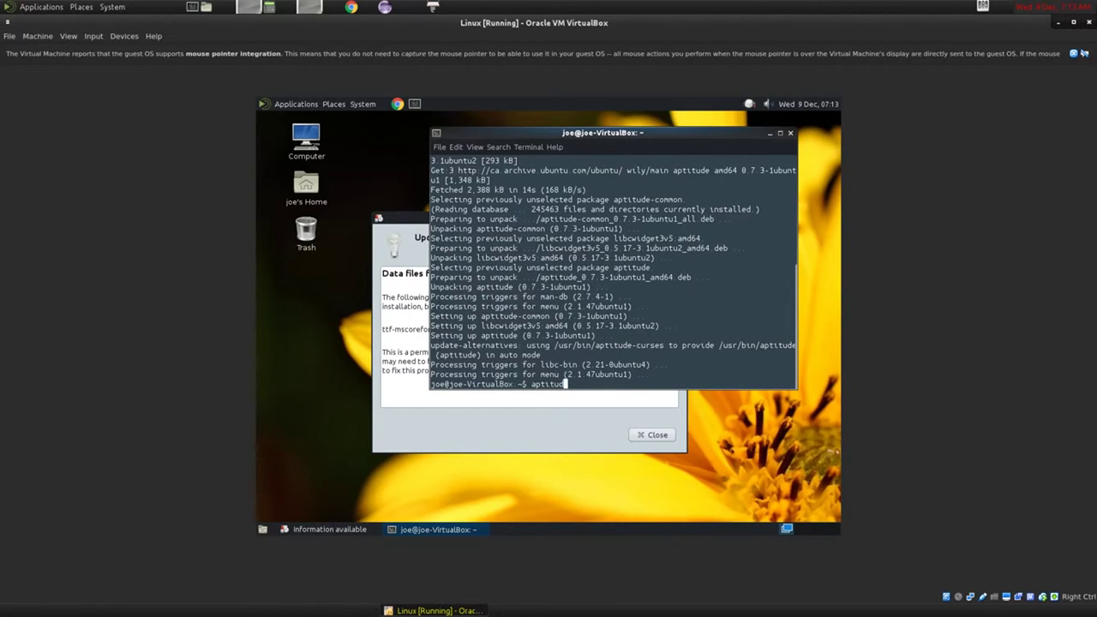
type("e search")
left_click_drag(499, 136, 579, 150)
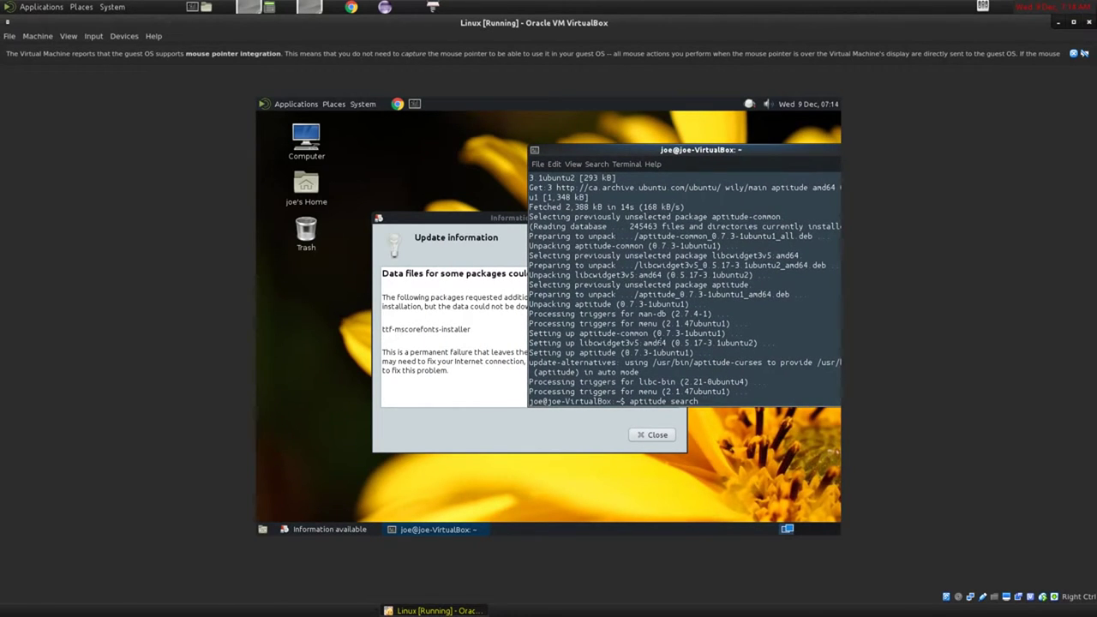
type("mscore")
key("Return")
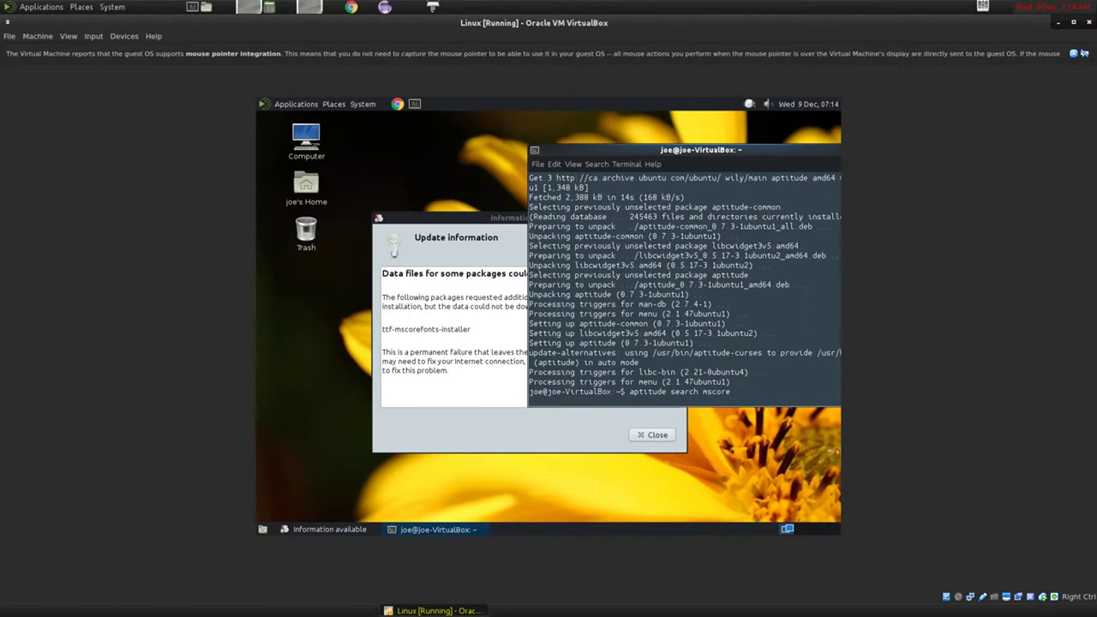
left_click_drag(712, 152, 558, 149)
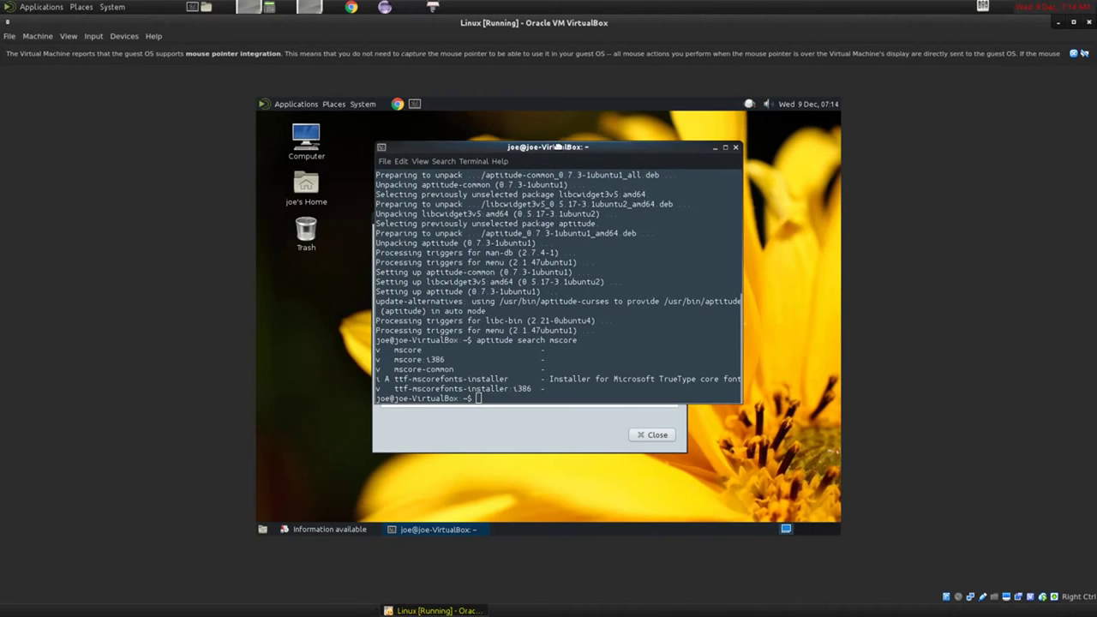
Run "sudo apt-get install --reinstall ttf-mscorefonts-installer", reusing the package name from the search results, and maximize the terminal.
double_click(423, 378)
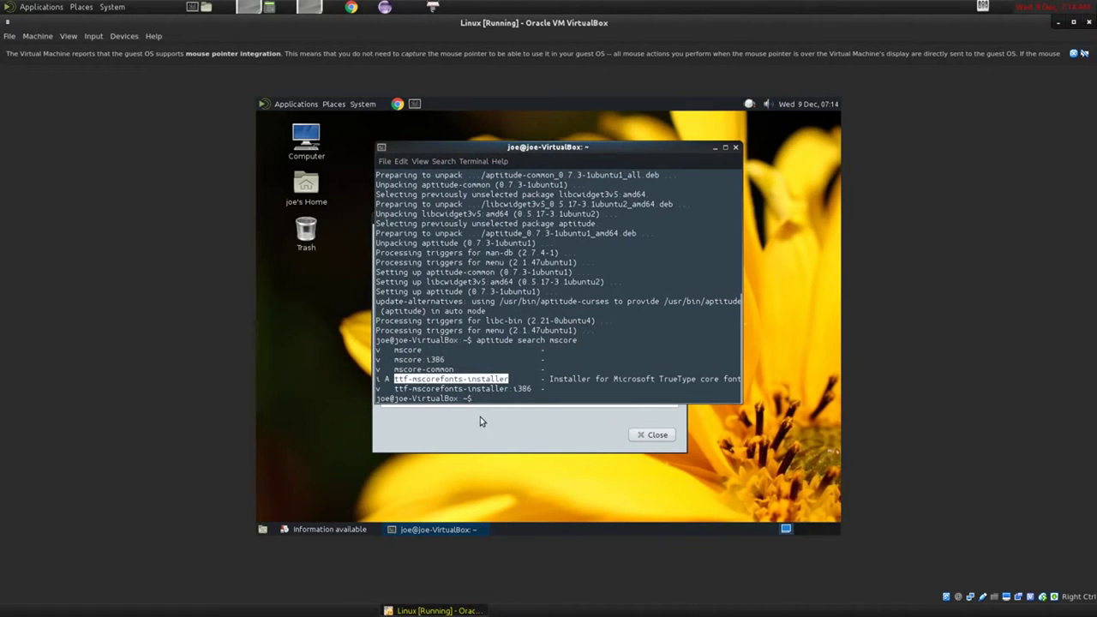
left_click_drag(490, 146, 502, 178)
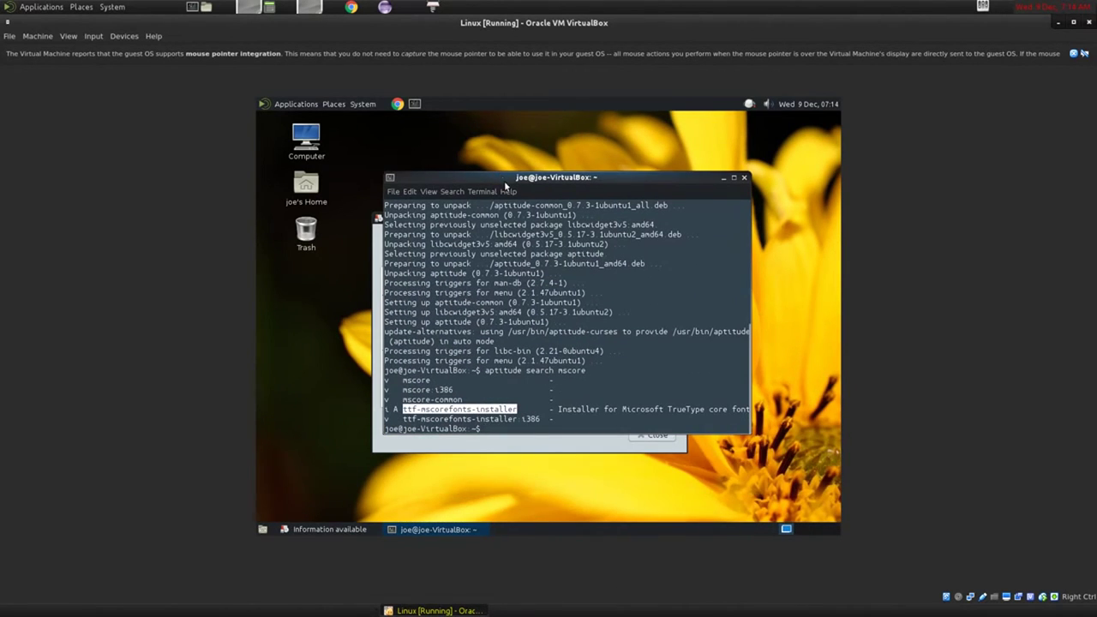
type("sudo apt-get install --reinstall")
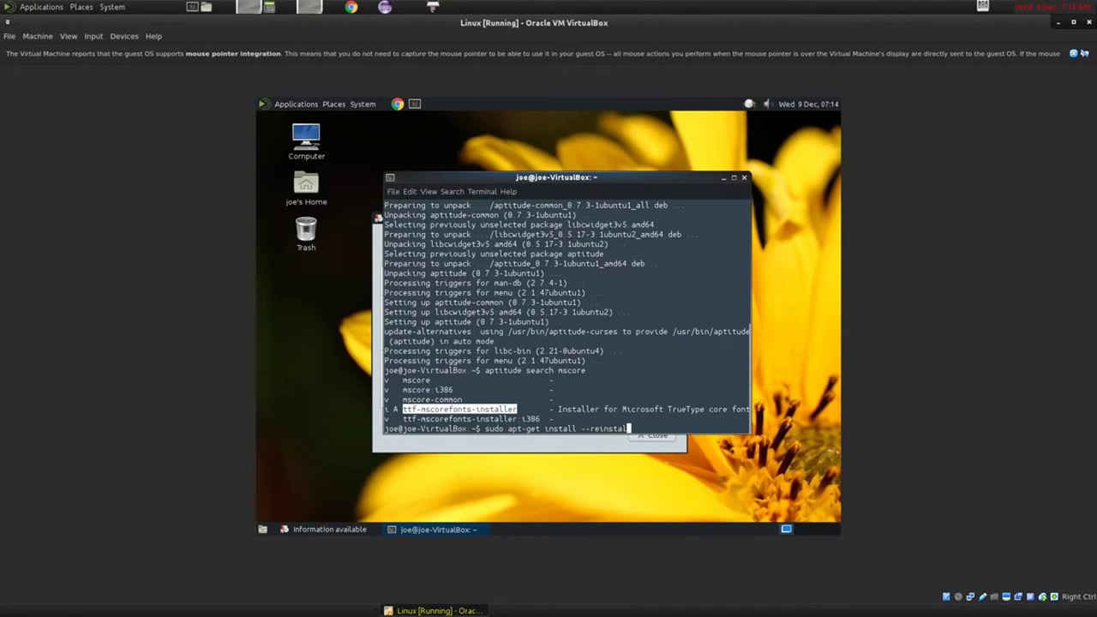
type("ttf-mscorefonts-installer")
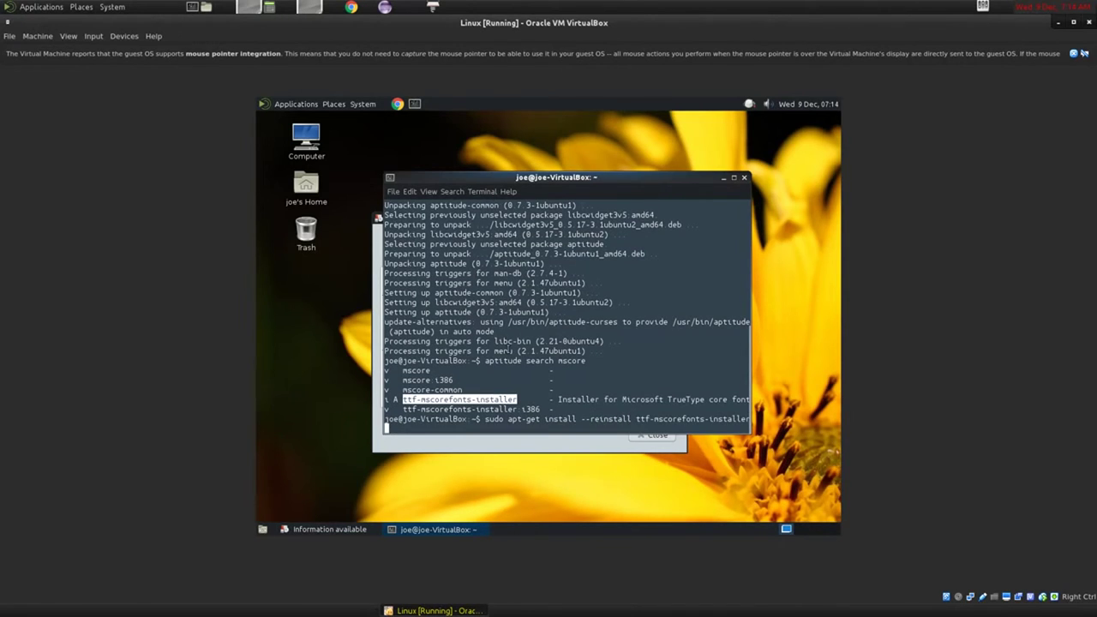
double_click(556, 178)
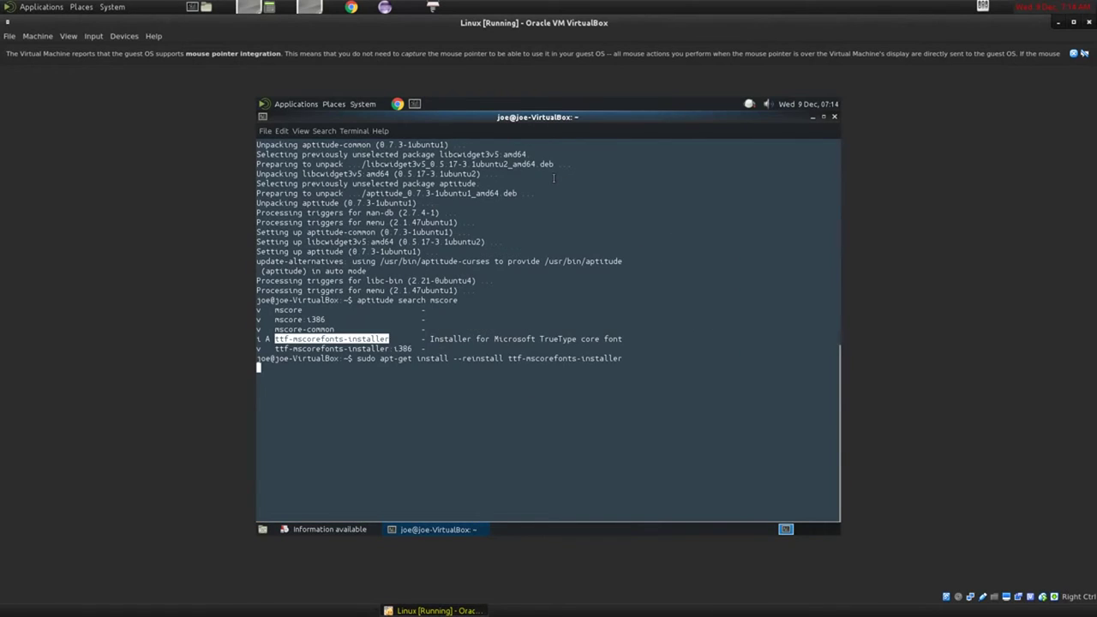
key("Return")
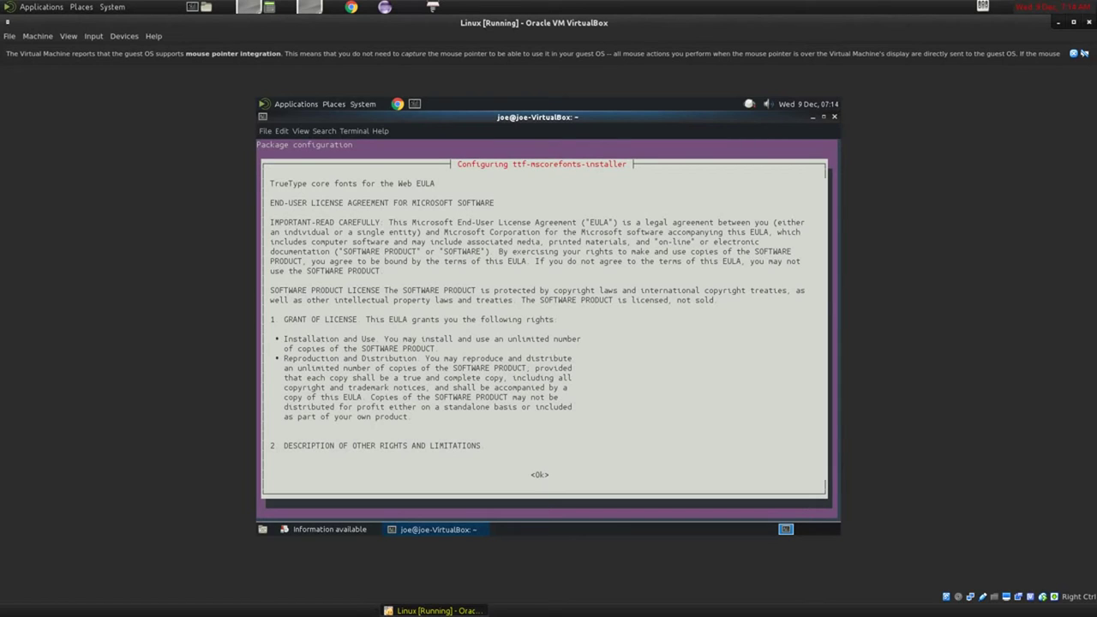
Confirm the TrueType core fonts license text and accept the EULA terms with Yes.
key("Tab")
key("Return")
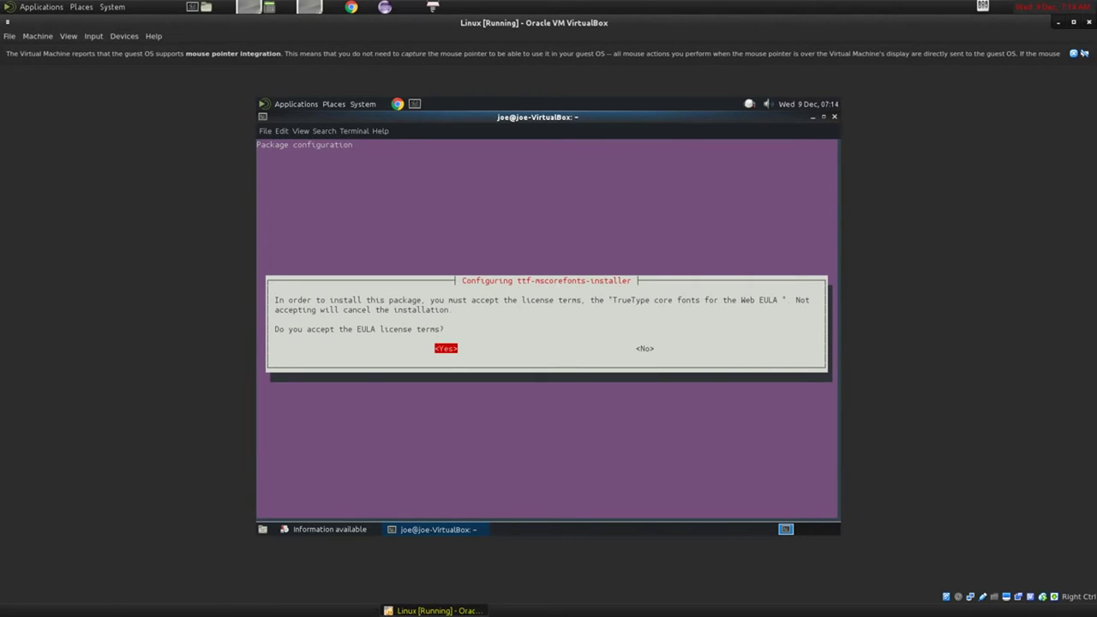
key("Tab")
key("Tab")
key("Tab")
key("Tab")
key("Return")
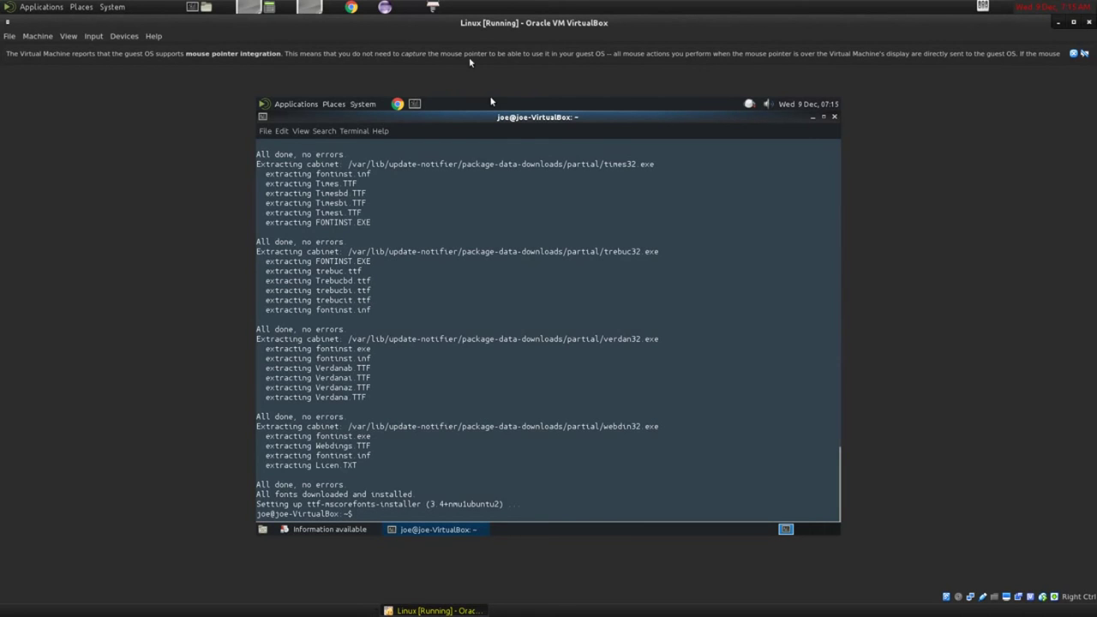
Restore the terminal to a smaller window, close the update information dialog, and move the terminal to the middle of the desktop.
left_click_drag(522, 117, 644, 227)
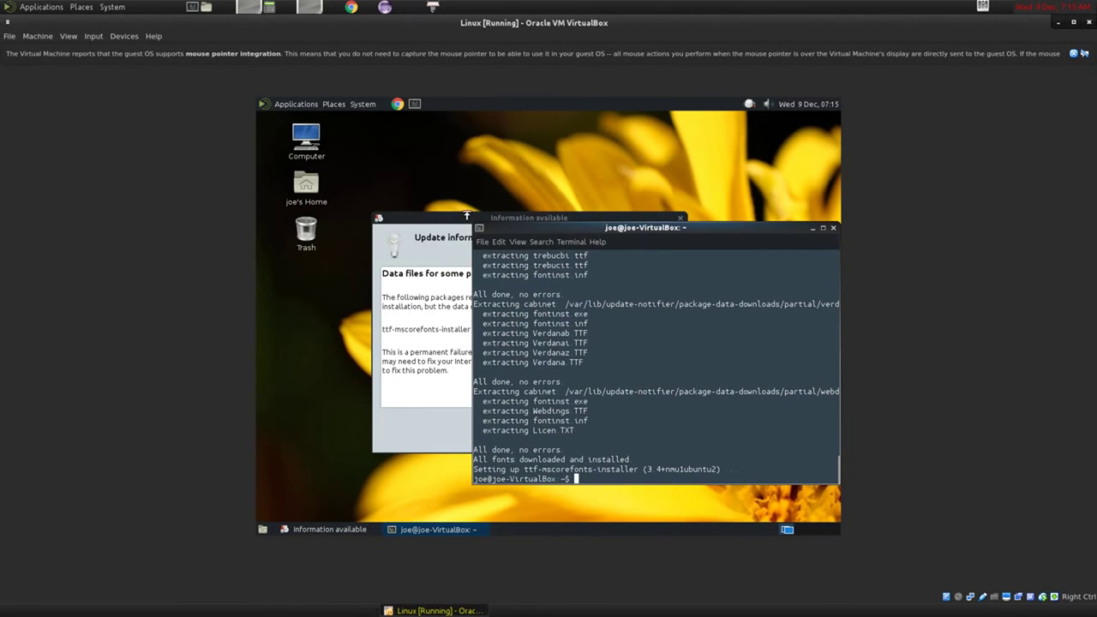
left_click(441, 243)
left_click(653, 435)
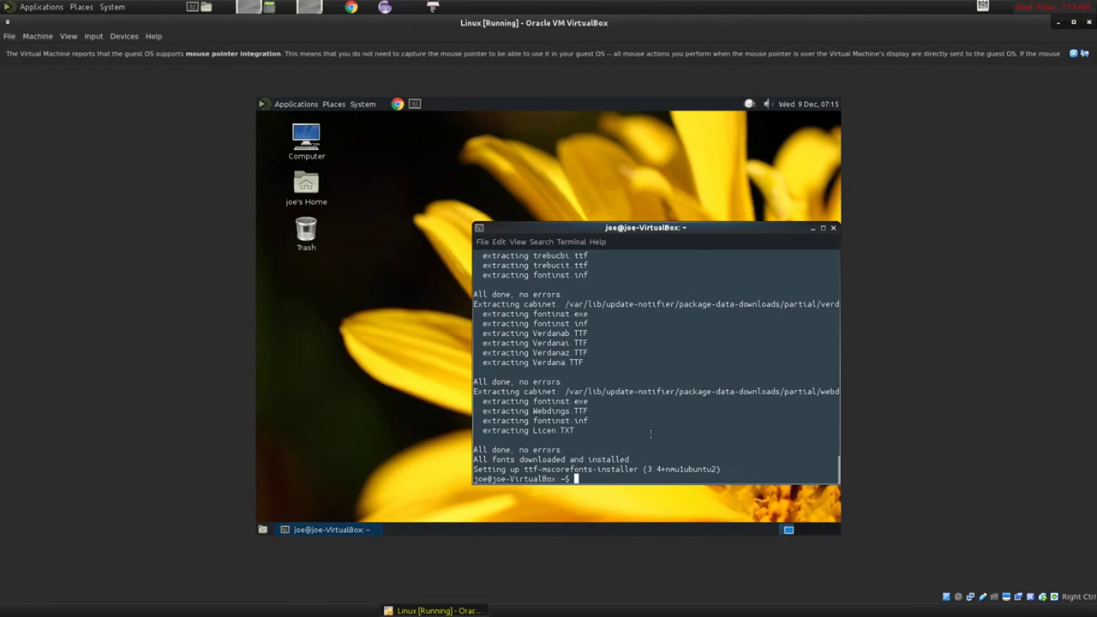
left_click_drag(640, 230, 522, 163)
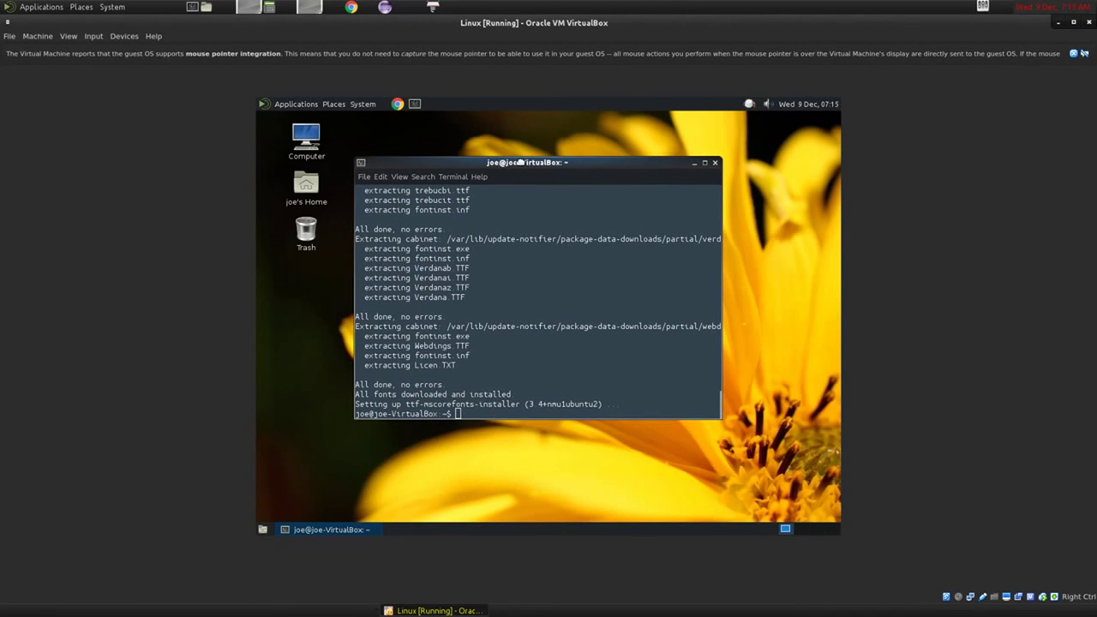